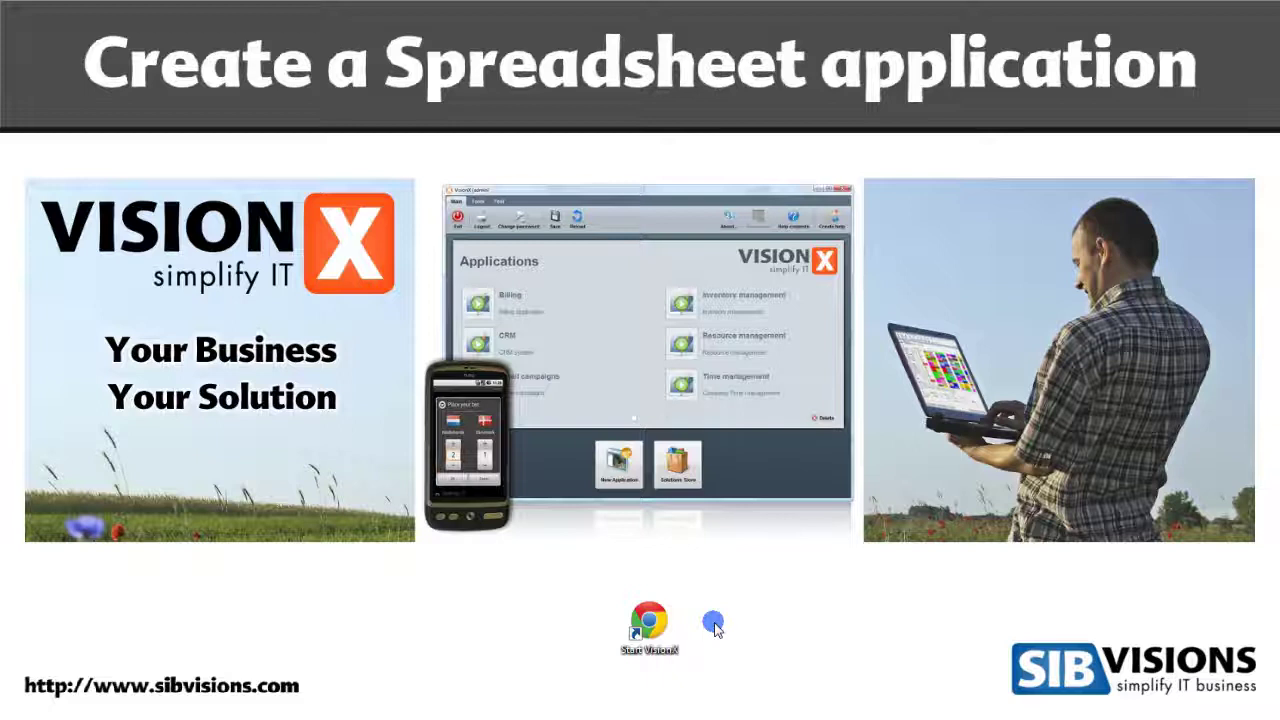
Launch VisionX and log in with the admin account
double_click(650, 621)
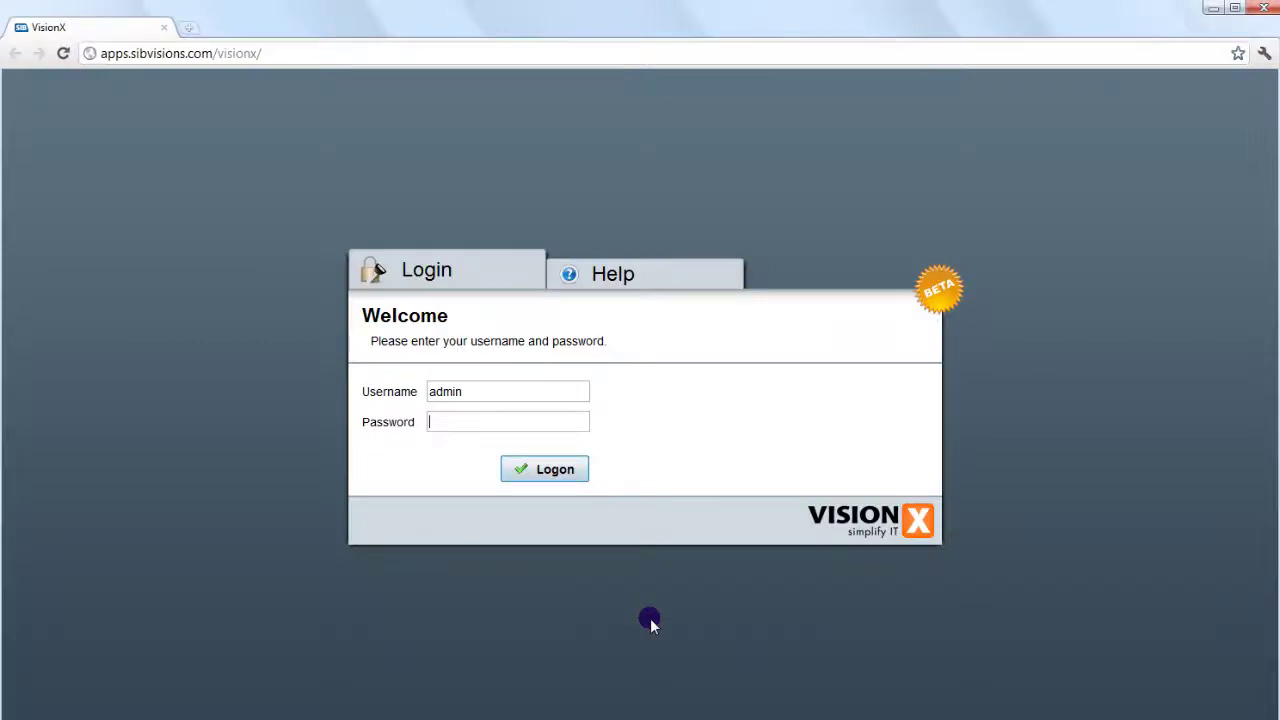
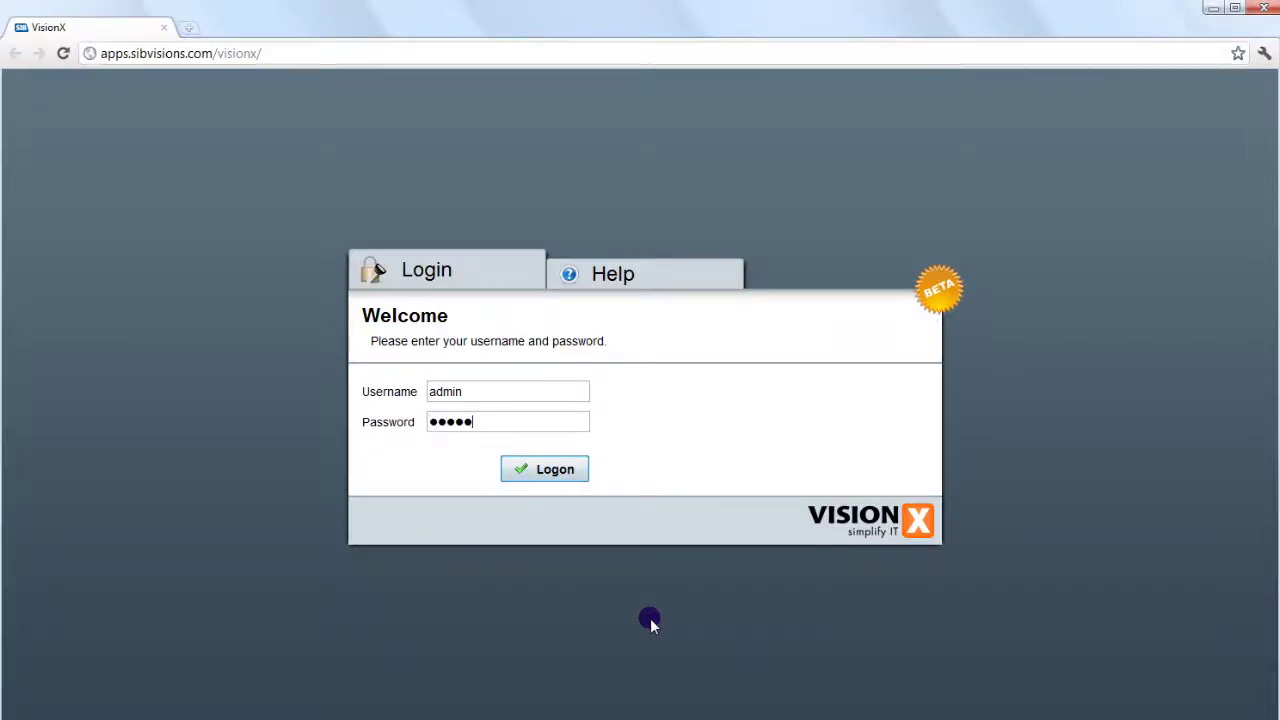
left_click(576, 482)
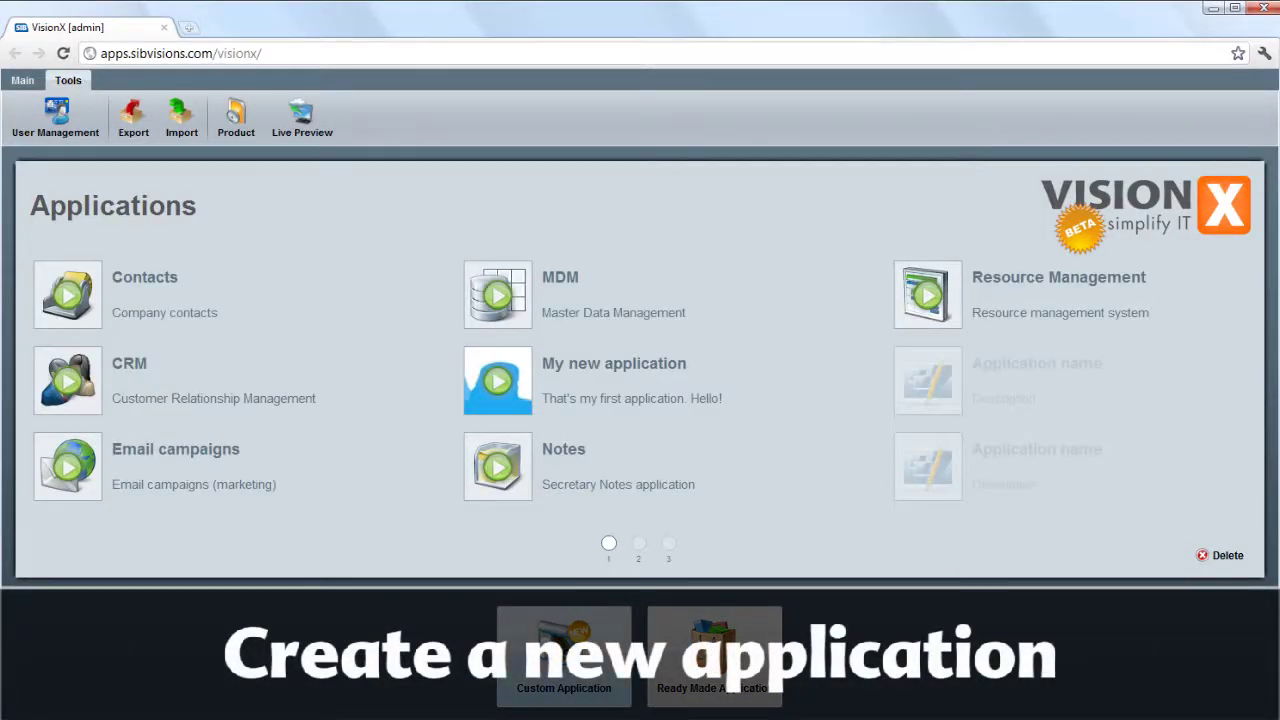
Create a custom application keeping the default title My new application2
left_click(564, 650)
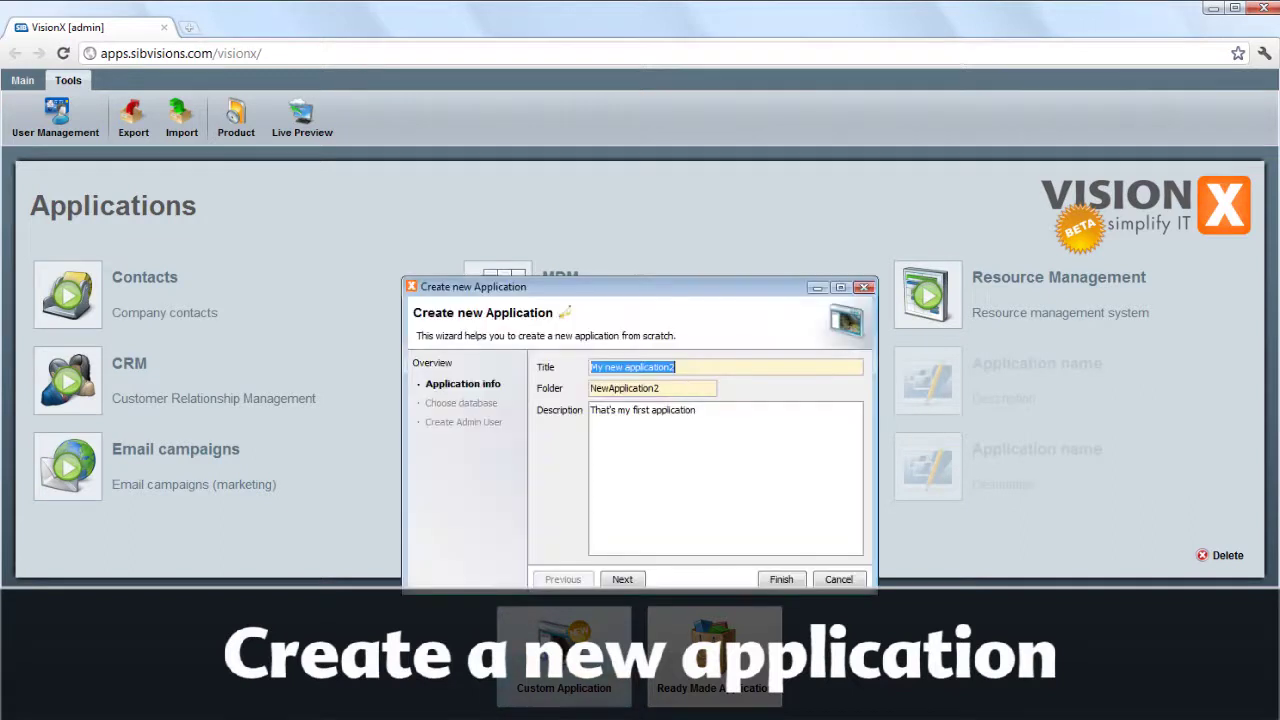
left_click(779, 580)
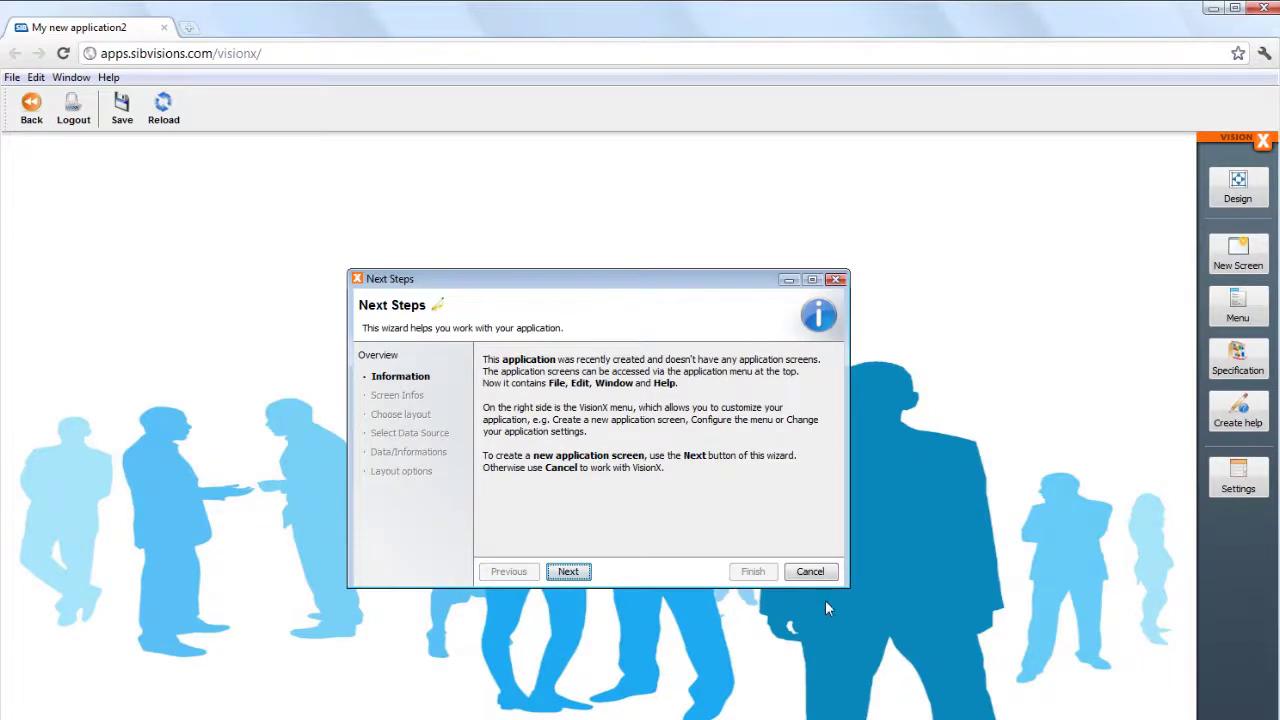
Advance the new-screen wizard with the Grid and Detail Form layout and spreadsheet data as the source
left_click(582, 572)
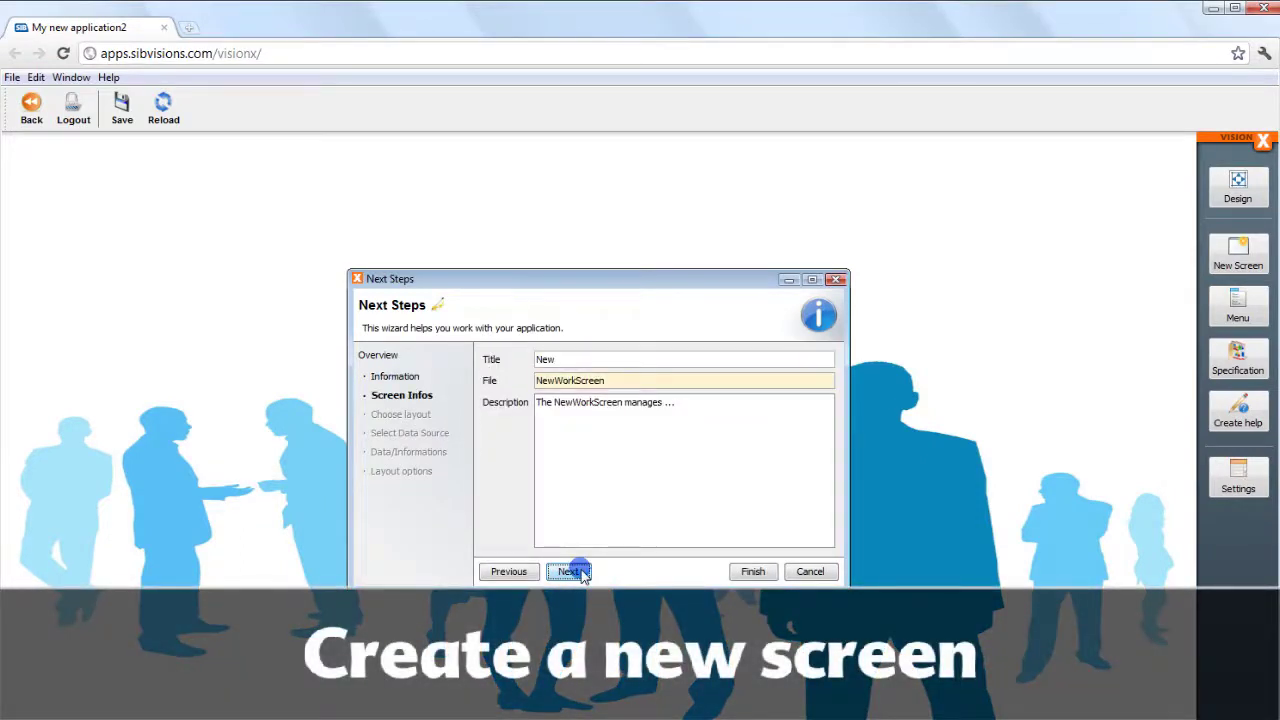
left_click(570, 572)
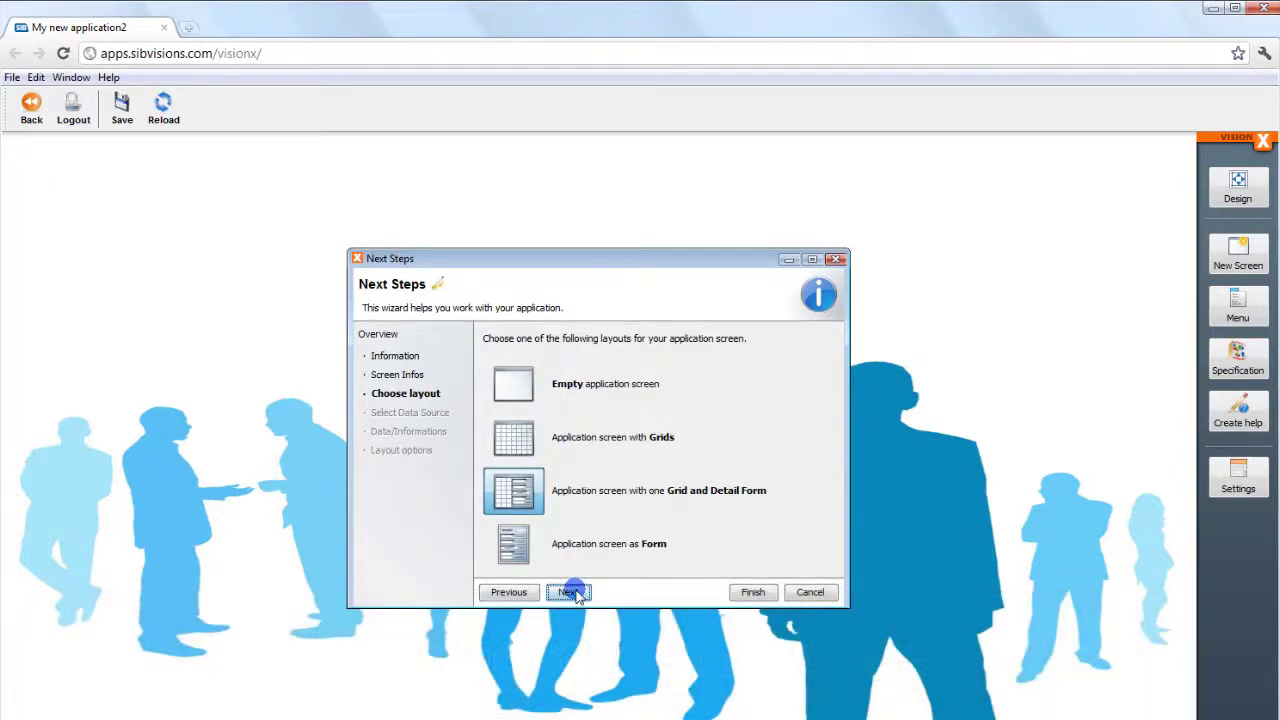
left_click(572, 592)
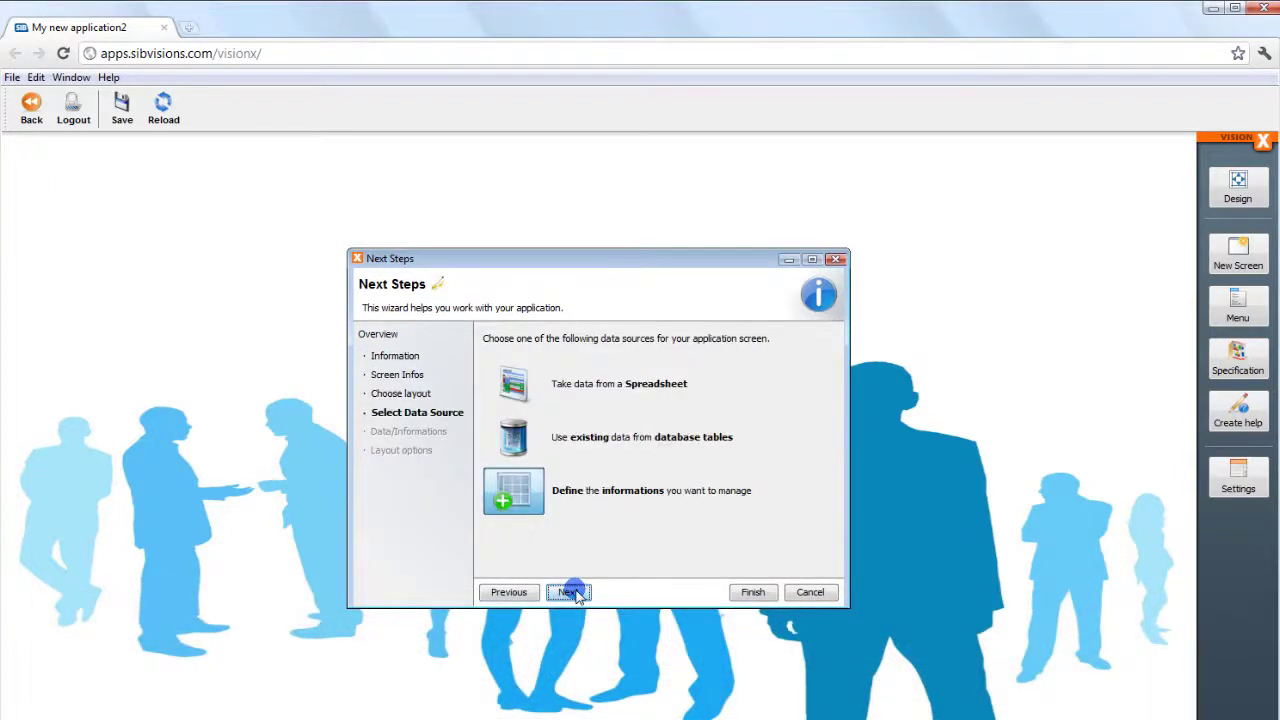
left_click(515, 383)
double_click(518, 386)
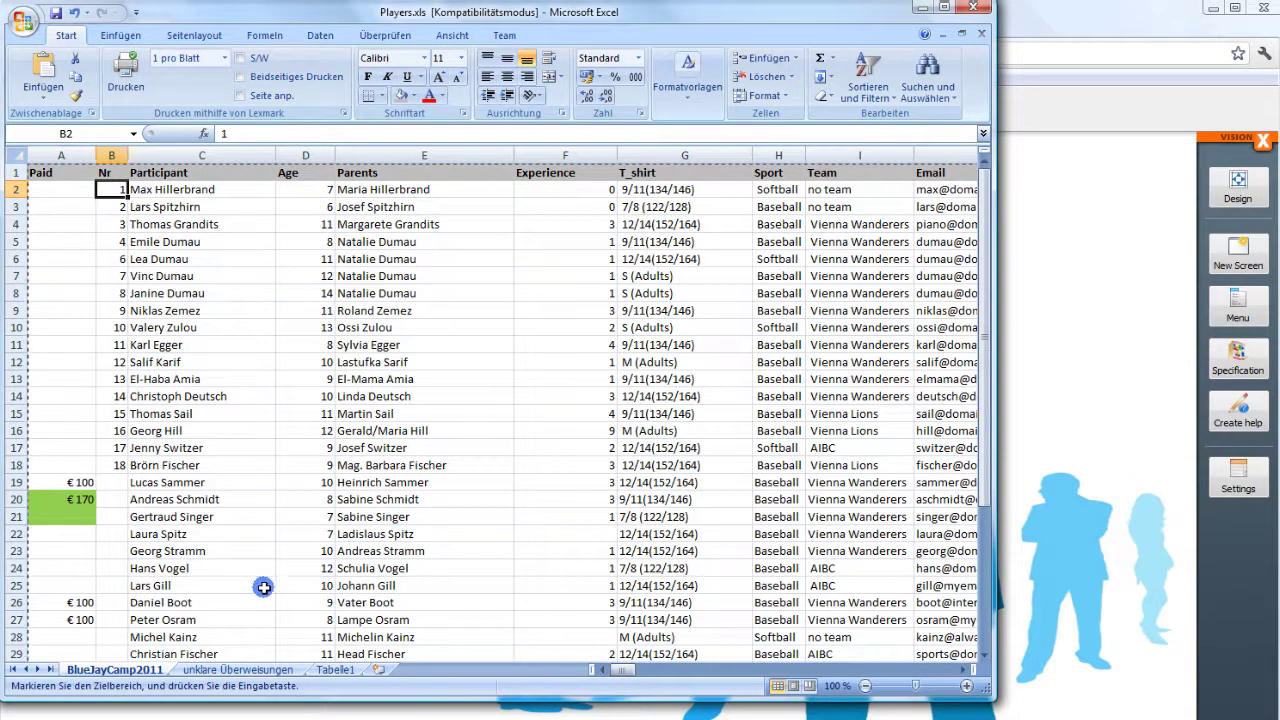
Copy the entire BlueJayCamp2011 sheet of Players.xls and return to the VisionX wizard
mouse_move(640, 679)
left_mouse_down()
mouse_move(820, 678)
mouse_move(598, 678)
left_mouse_up()
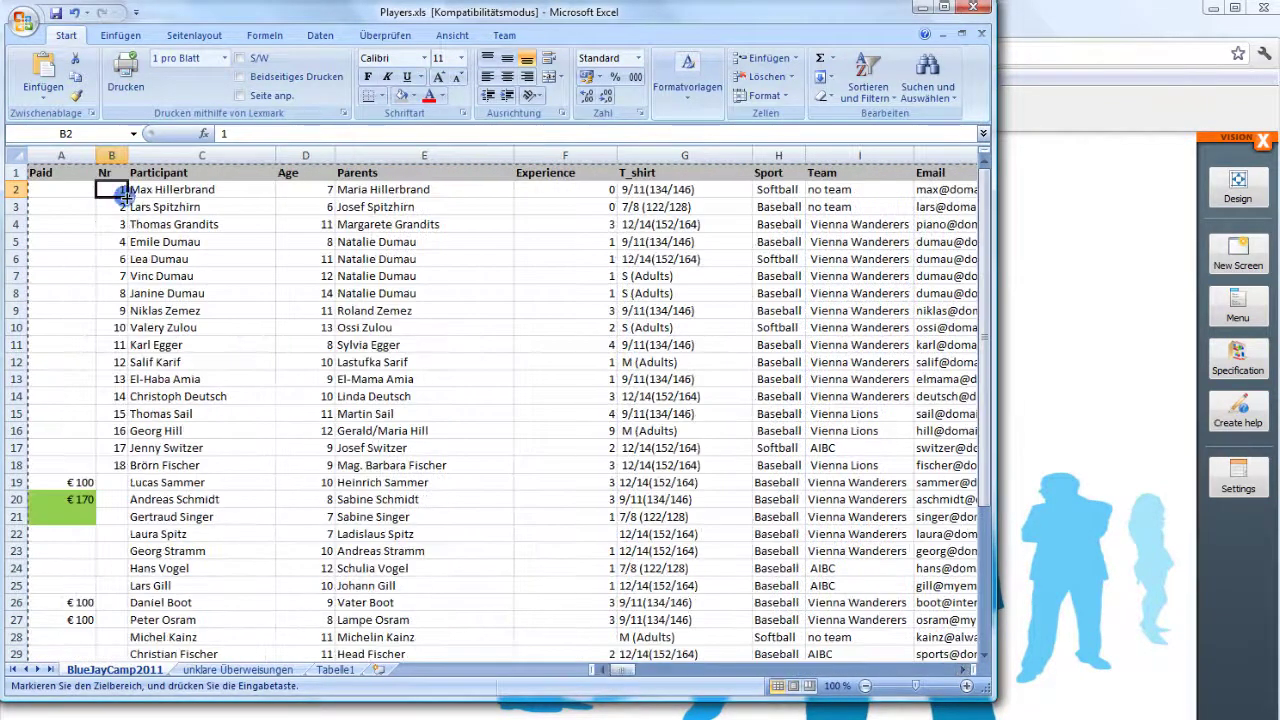
key("ctrl+a")
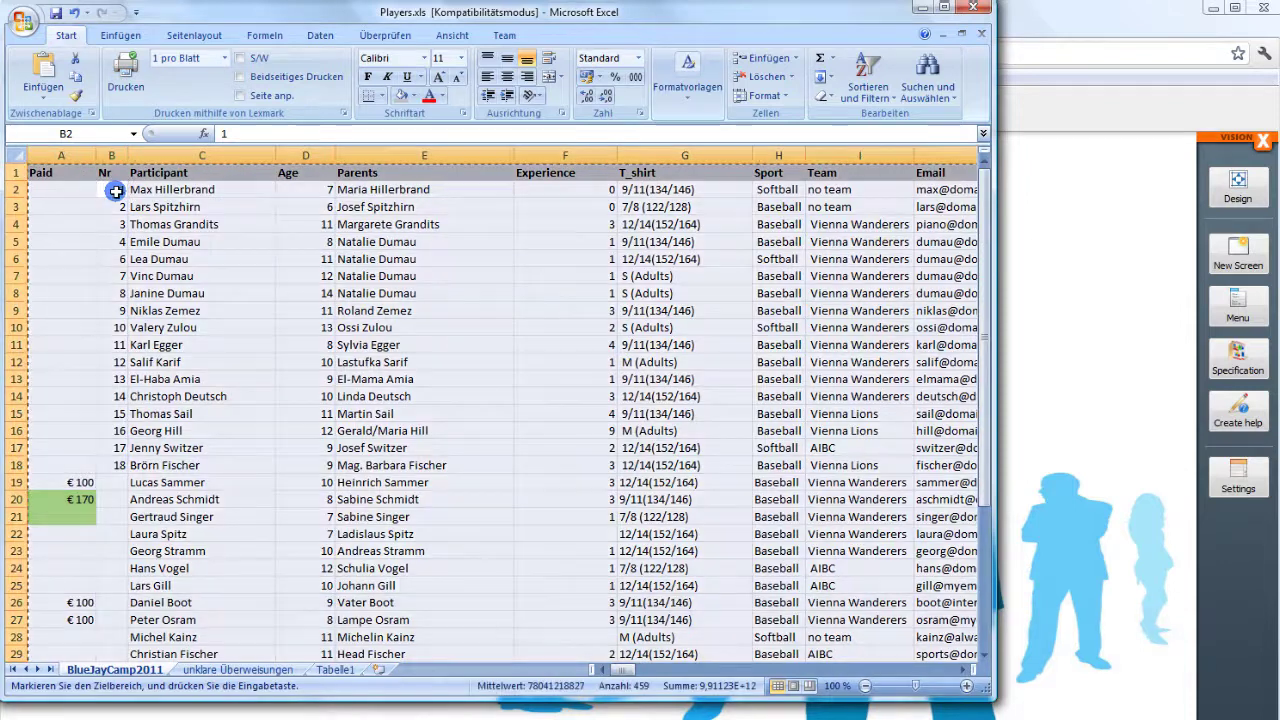
right_click(116, 190)
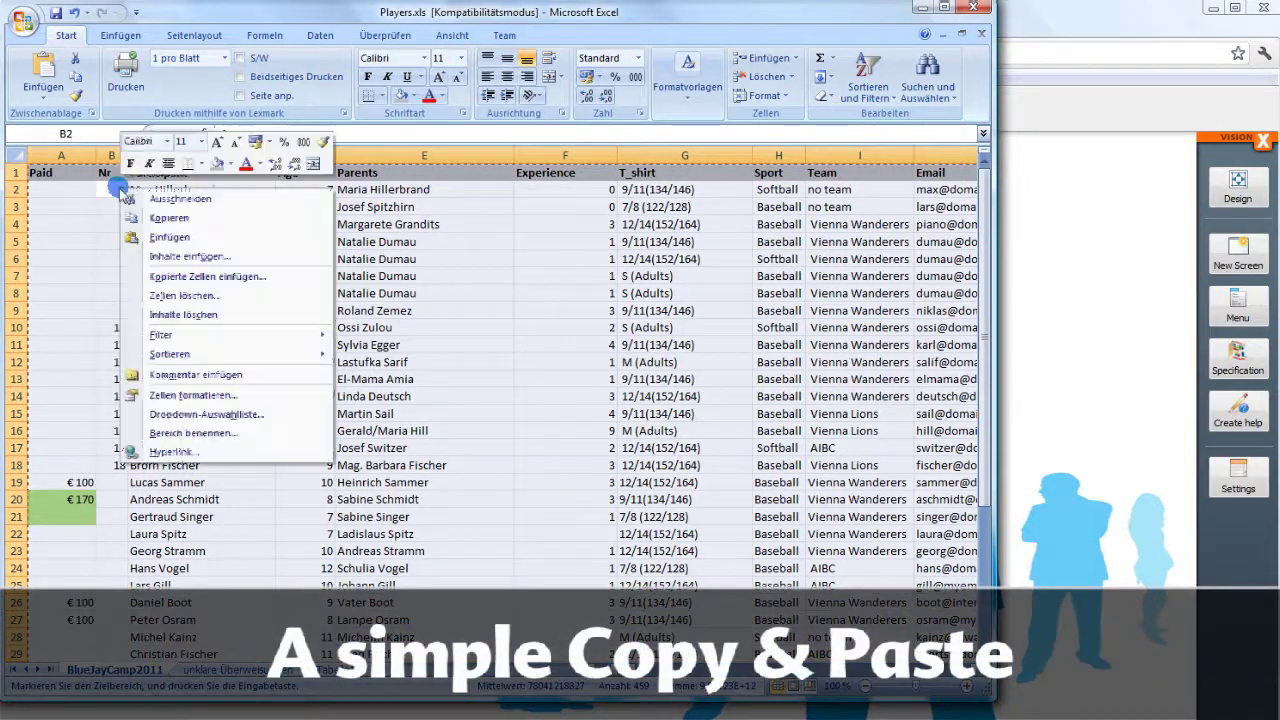
left_click(168, 218)
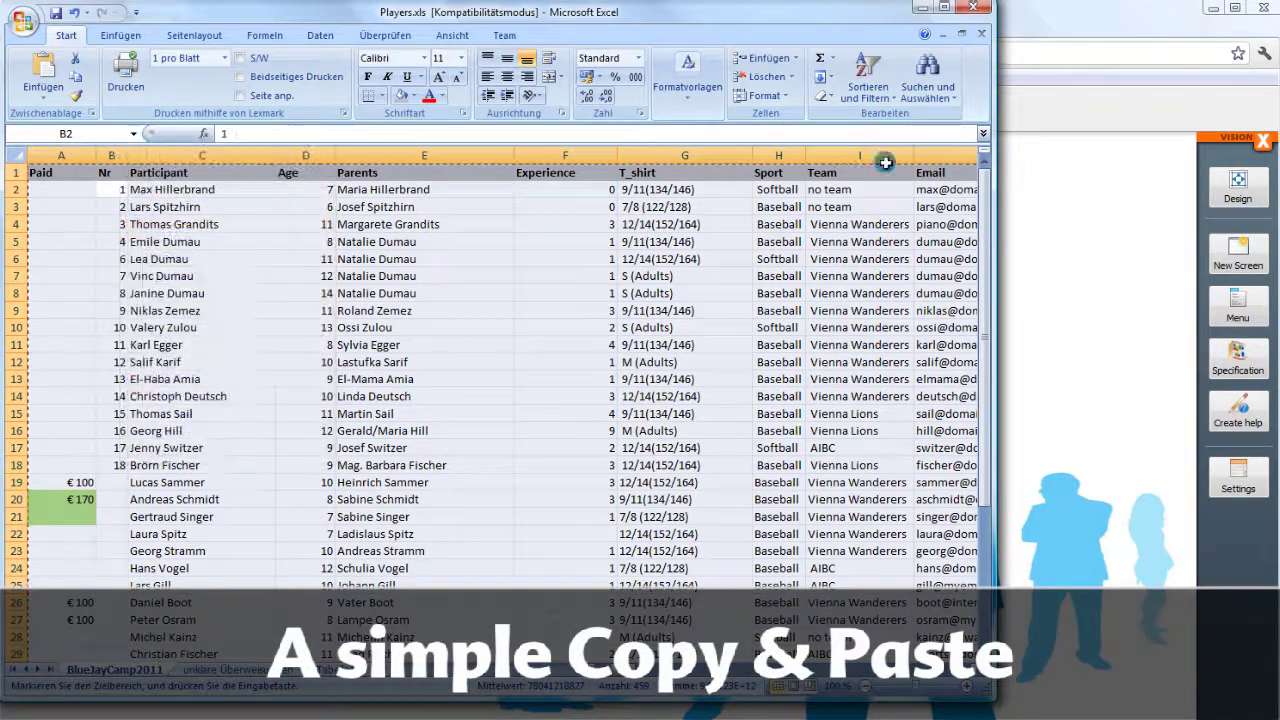
left_click(1058, 21)
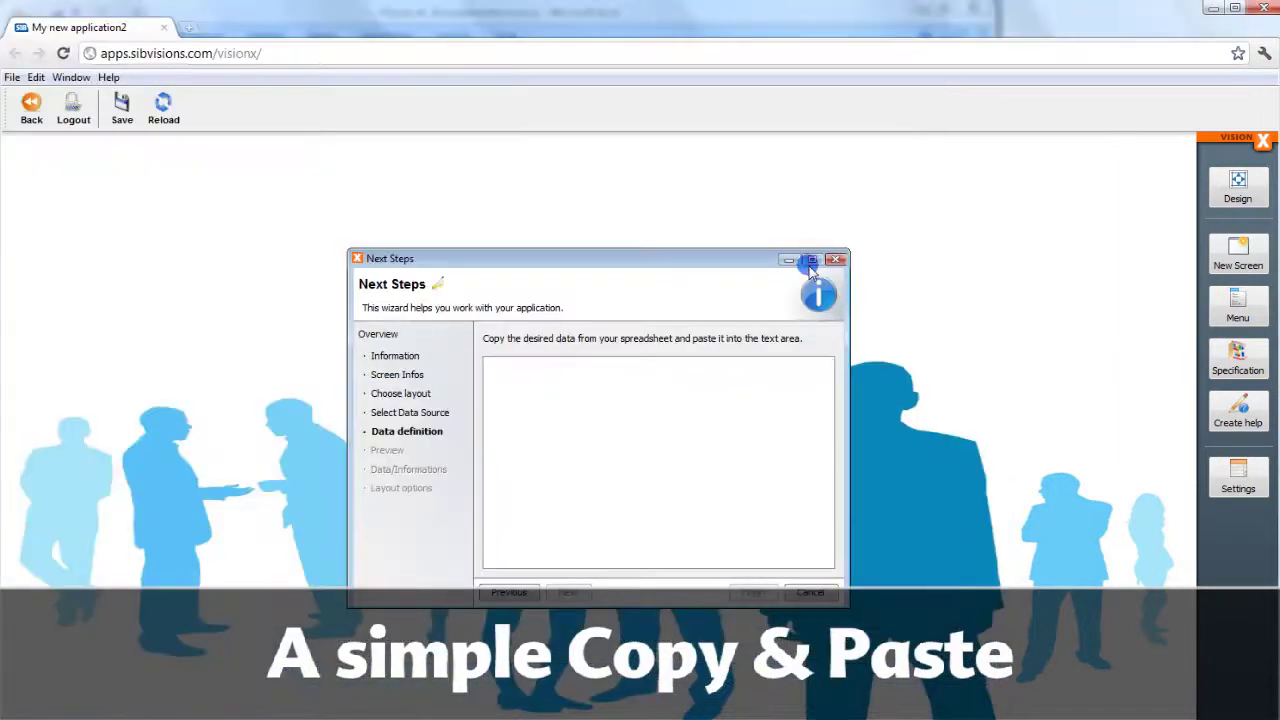
Paste the player data into the Data definition area and move on to the Preview
key("ctrl+v")
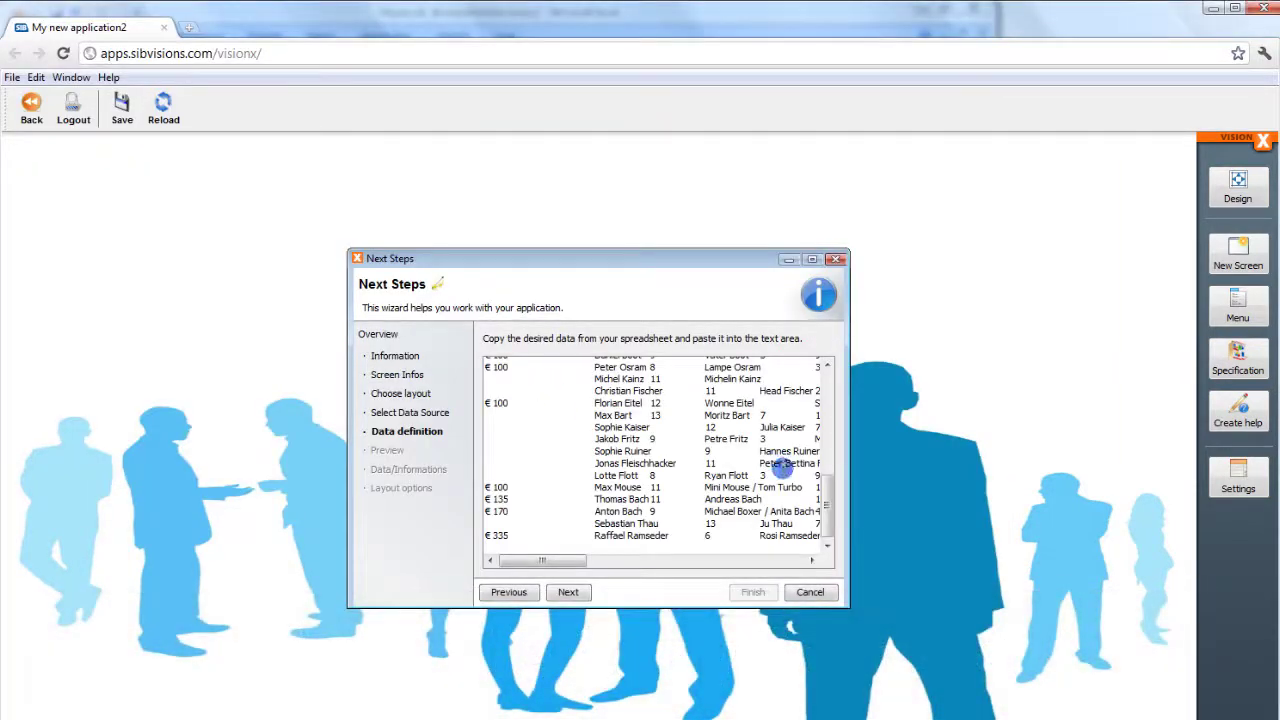
left_click_drag(828, 503, 828, 385)
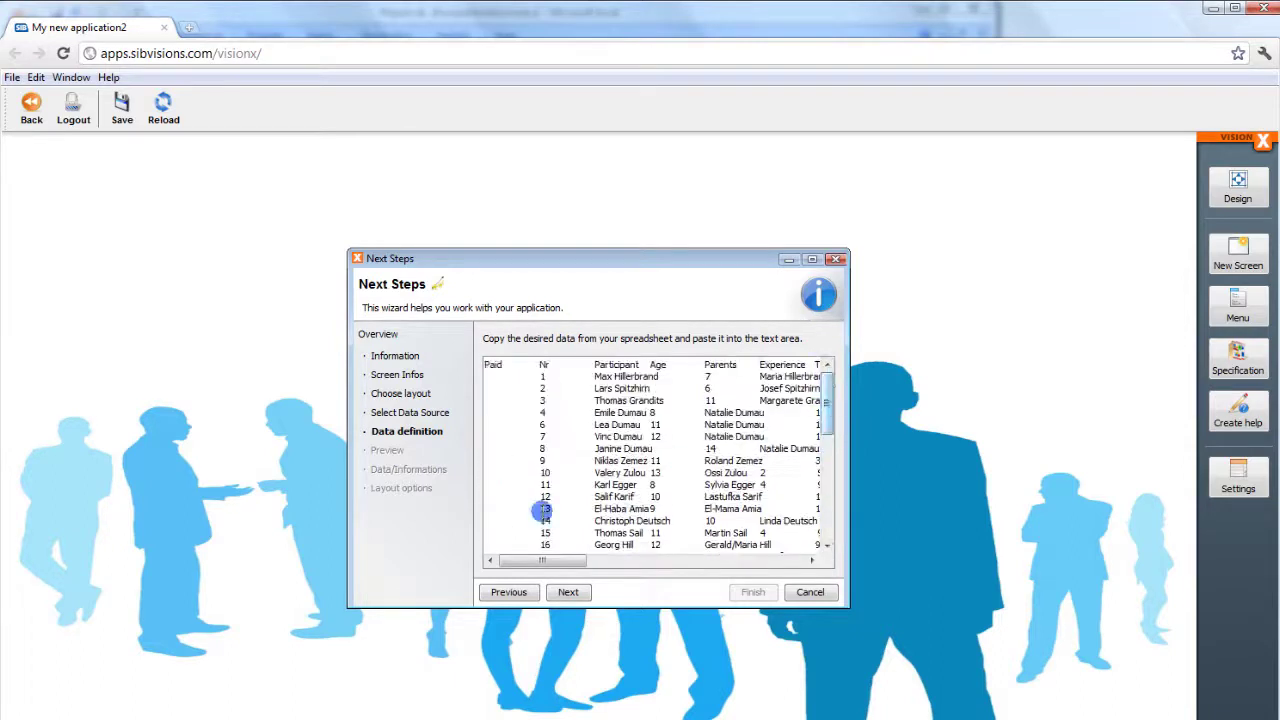
mouse_move(537, 563)
left_mouse_down()
mouse_move(725, 563)
mouse_move(520, 563)
left_mouse_up()
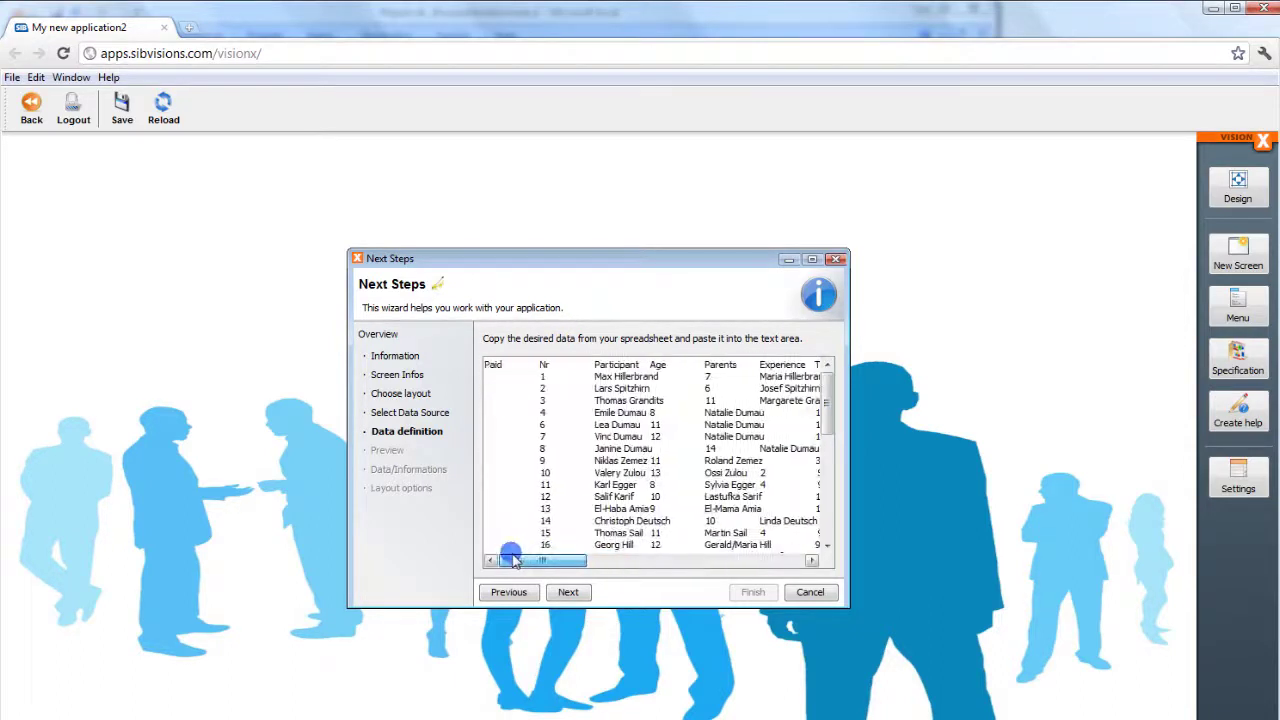
left_click(568, 592)
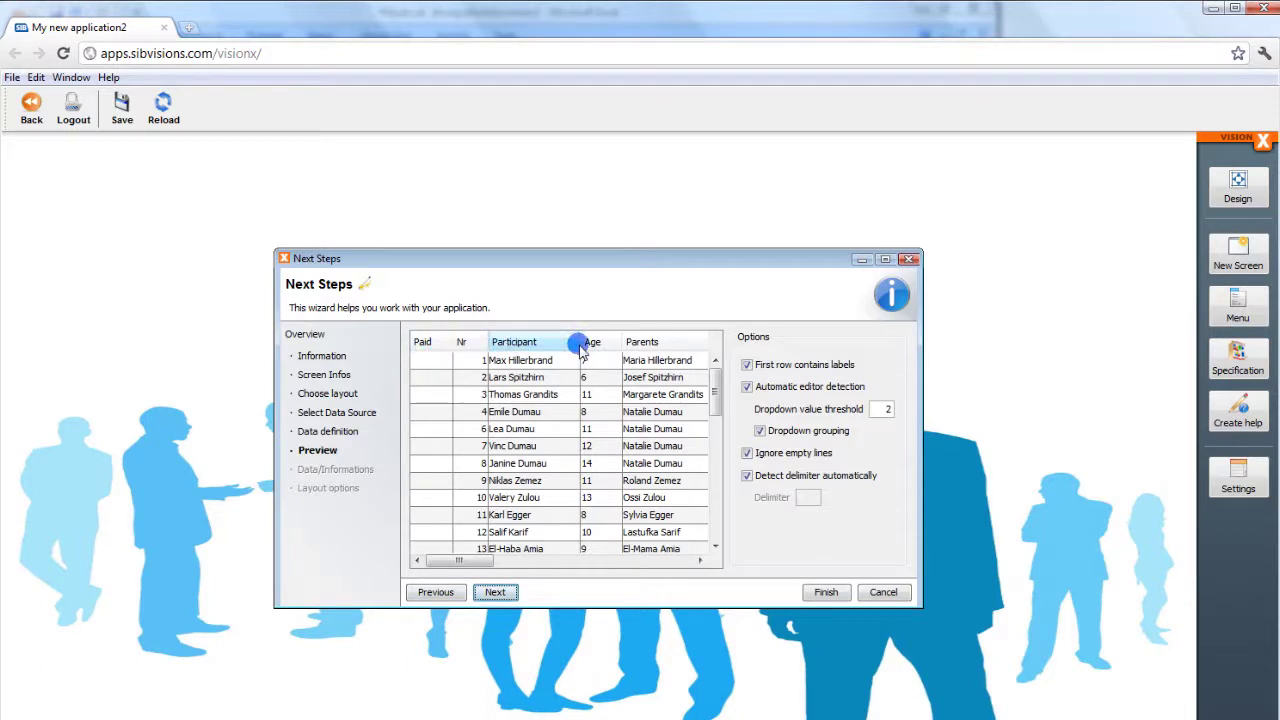
Check the first player's Age choices in the preview, leaving it at 7
left_click_drag(476, 563, 568, 566)
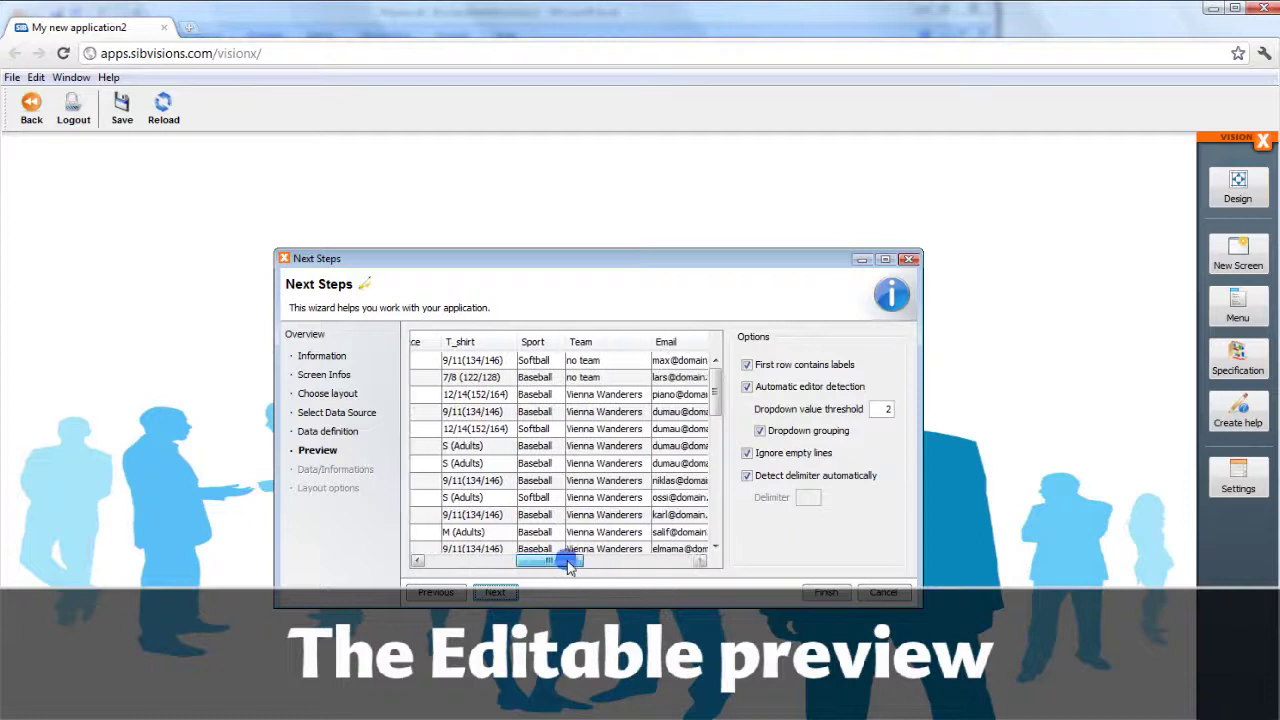
left_click_drag(568, 566, 449, 566)
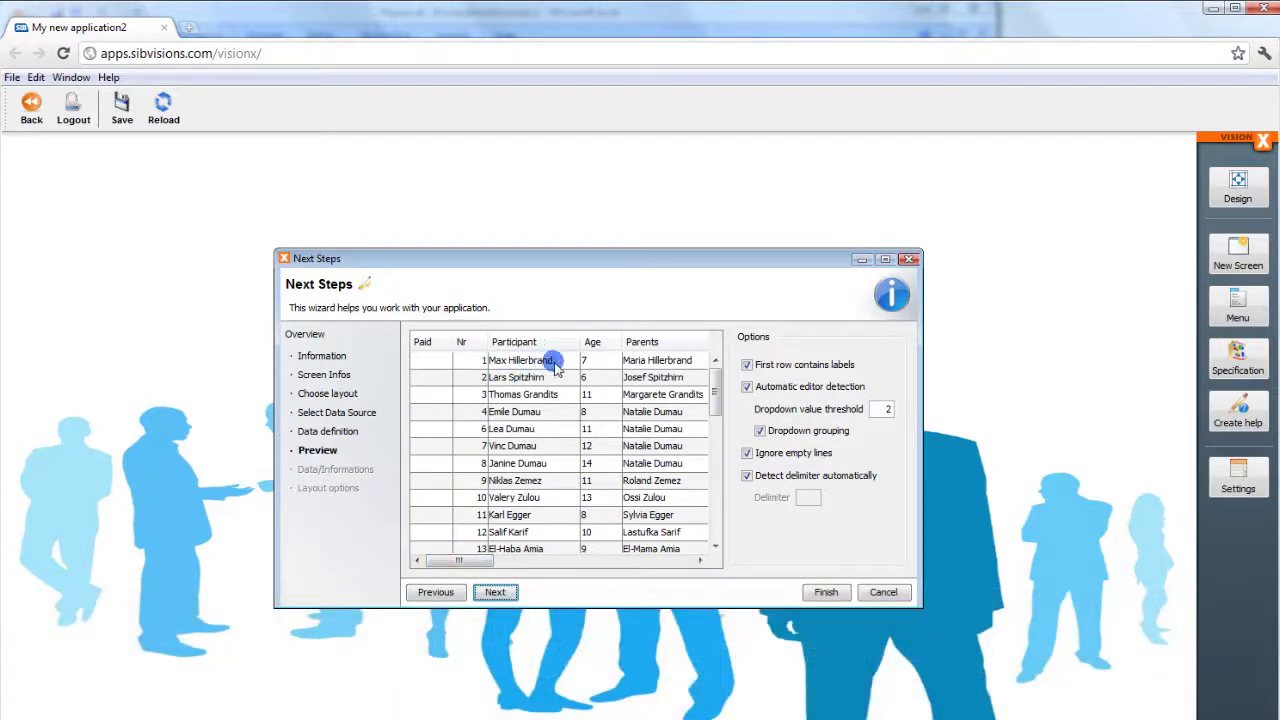
left_click(592, 362)
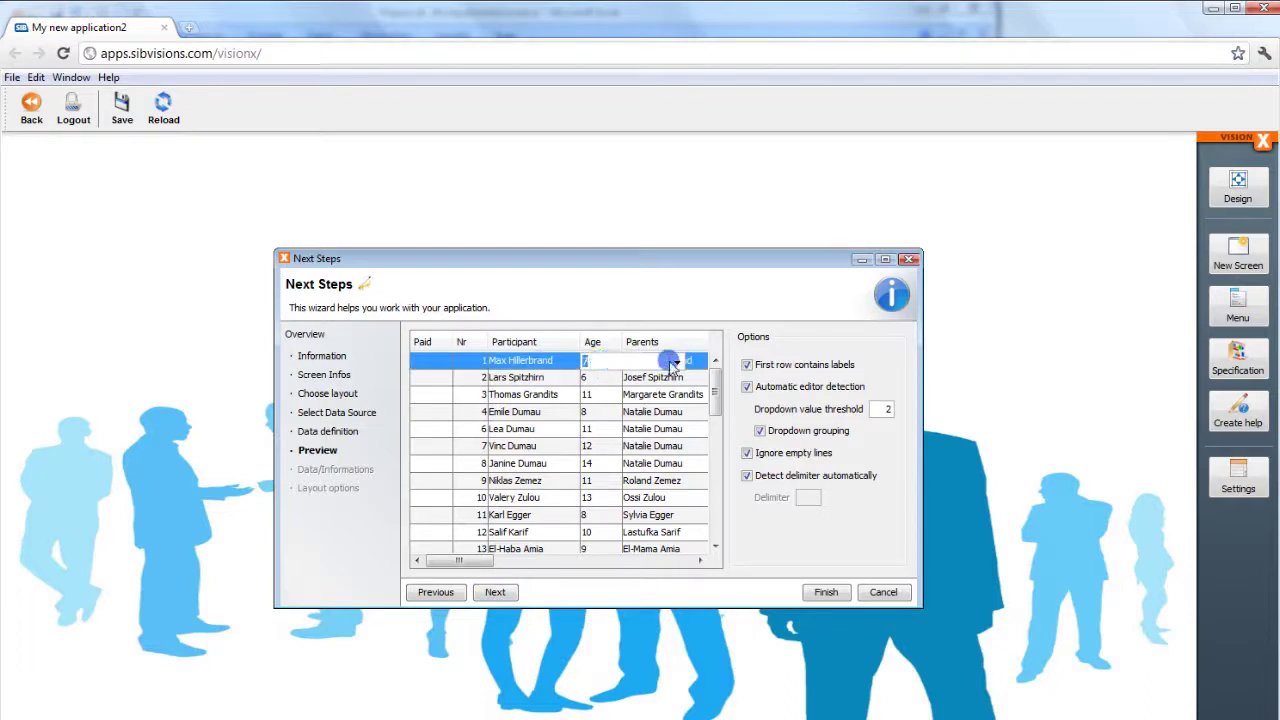
left_click(677, 362)
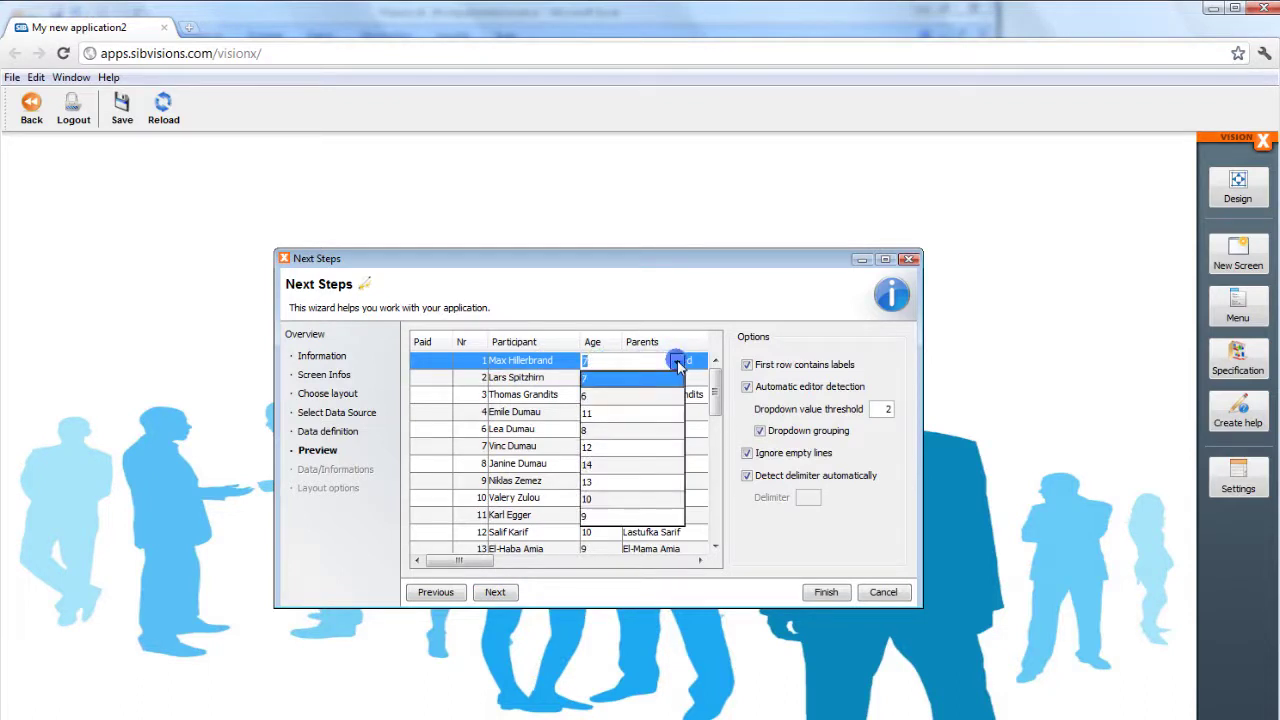
left_click(677, 362)
Set Paid to € 170, € 135 and € 335 for the first three players
left_click(444, 362)
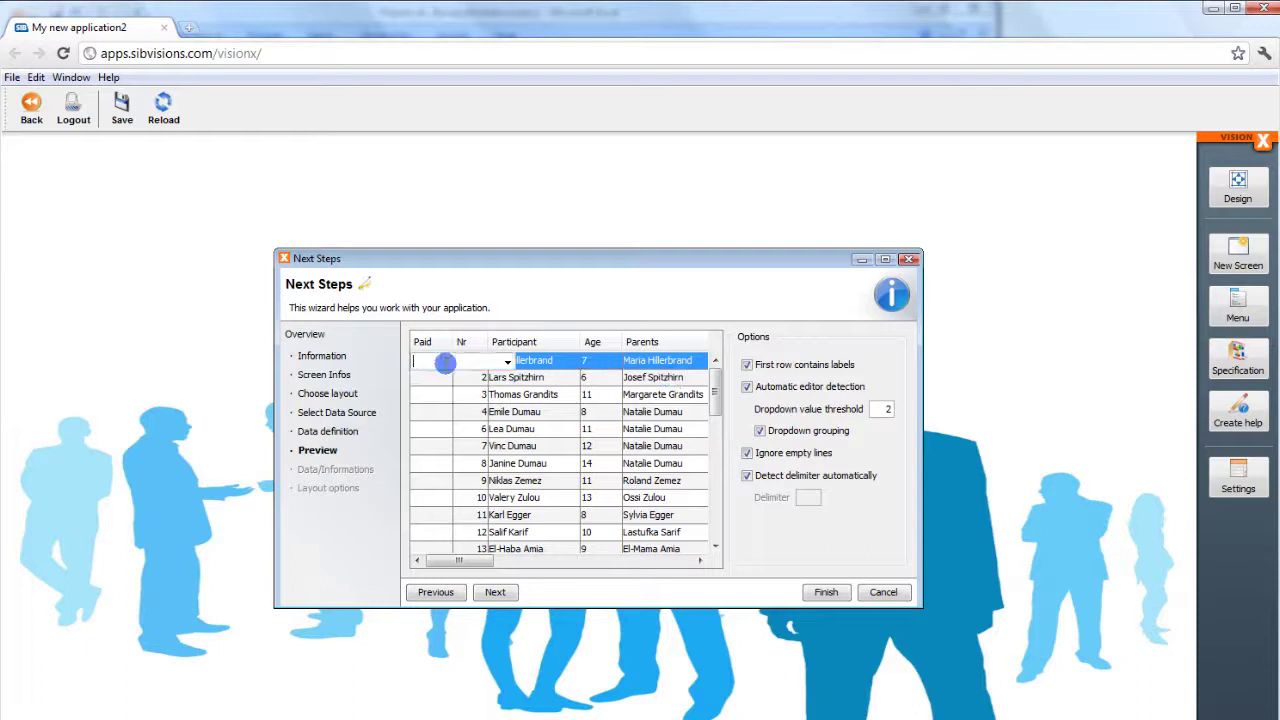
left_click(505, 362)
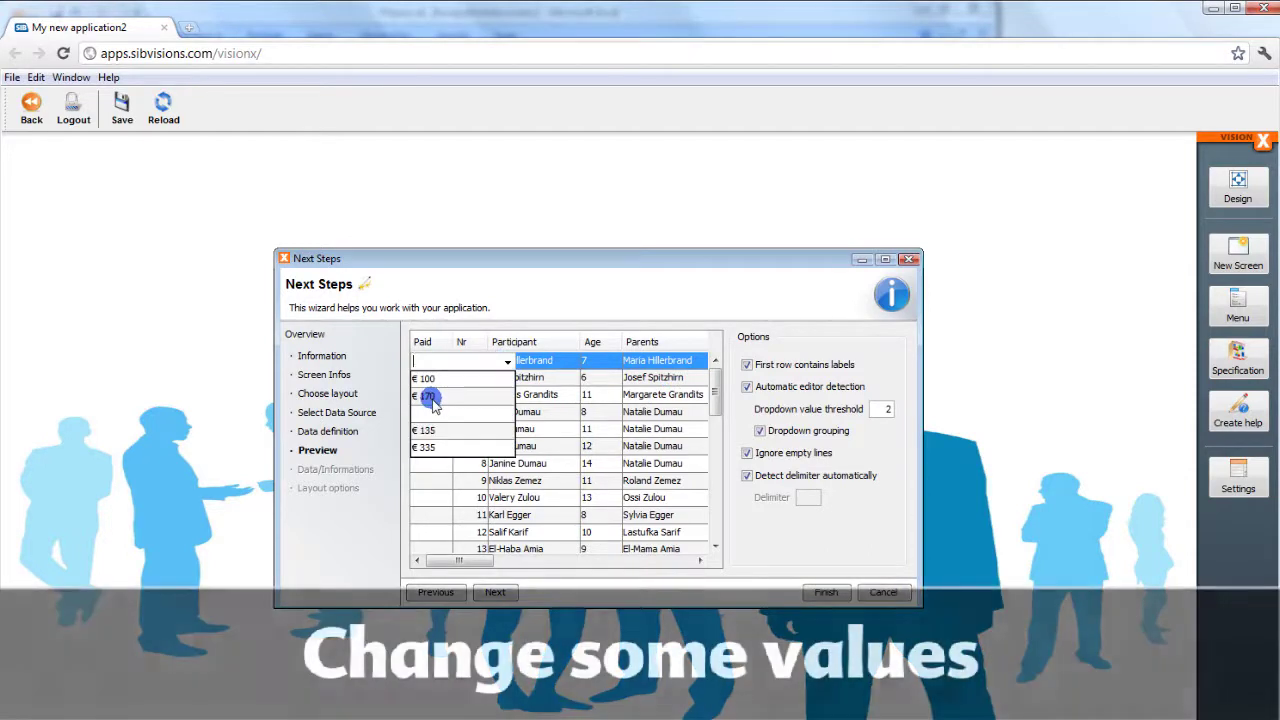
left_click(430, 397)
left_click(491, 377)
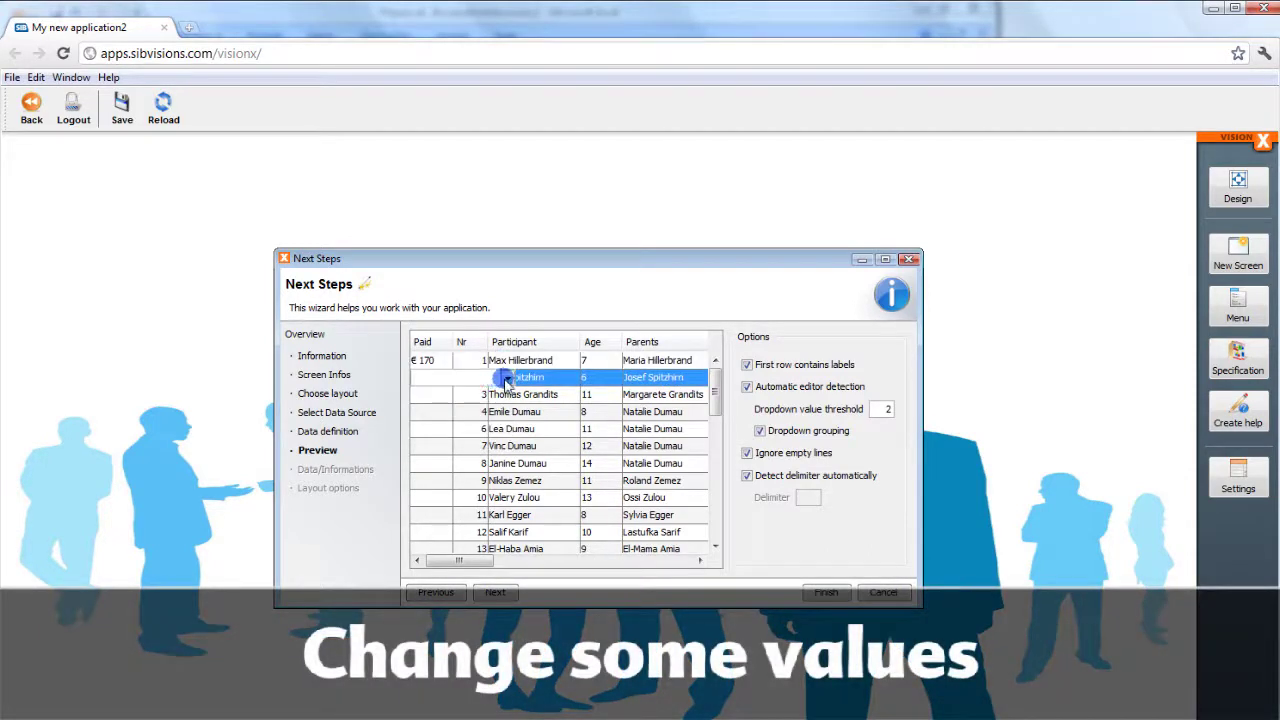
left_click(430, 378)
left_click(425, 428)
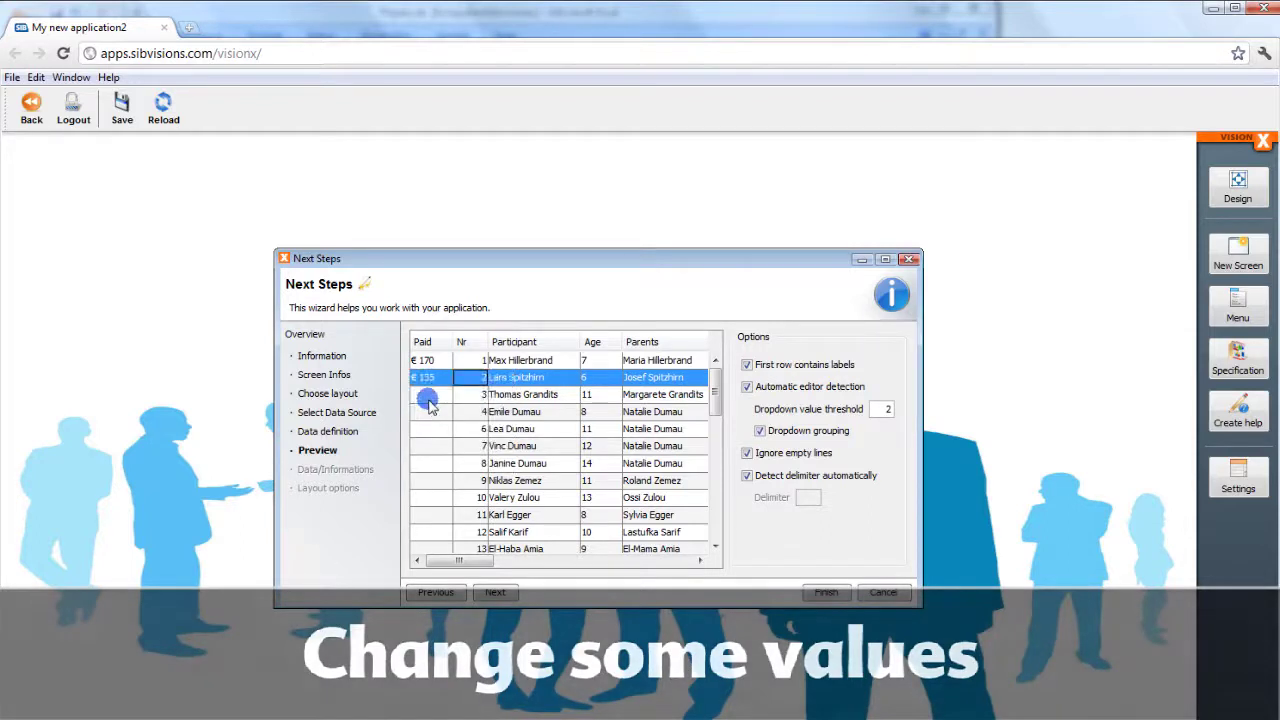
left_click(428, 396)
left_click(503, 395)
left_click(425, 485)
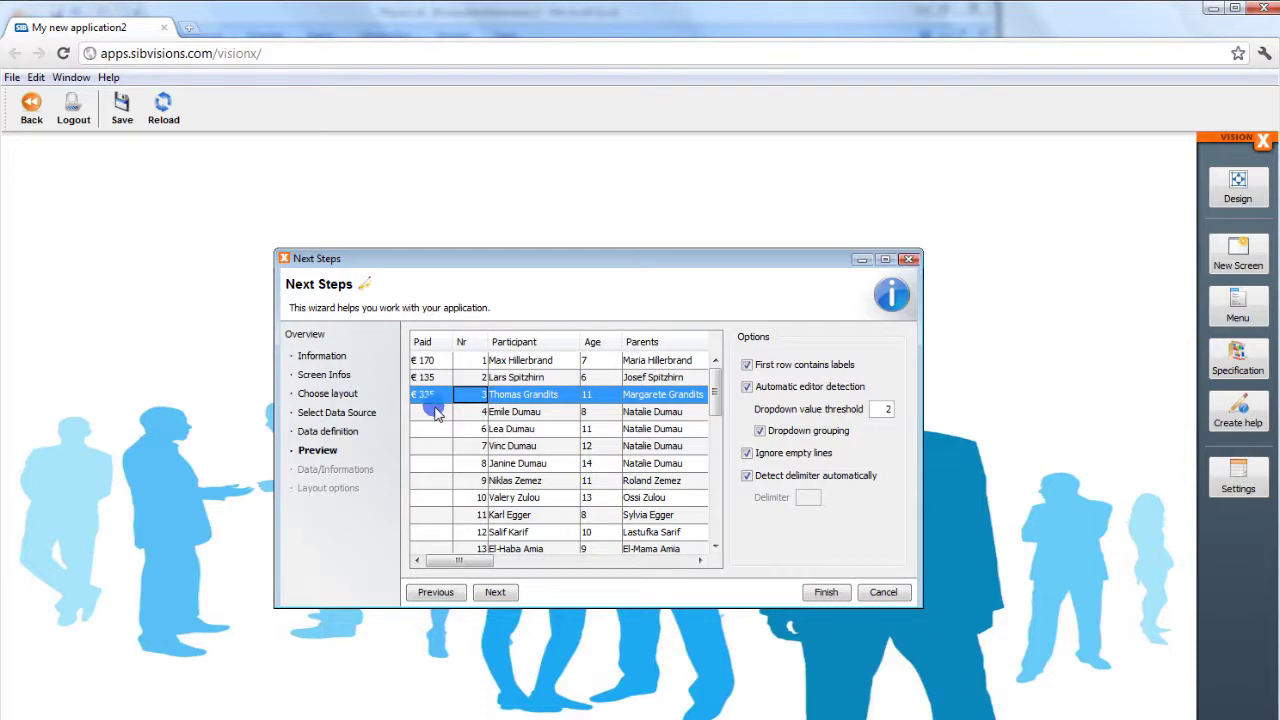
left_click(436, 415)
left_click(436, 430)
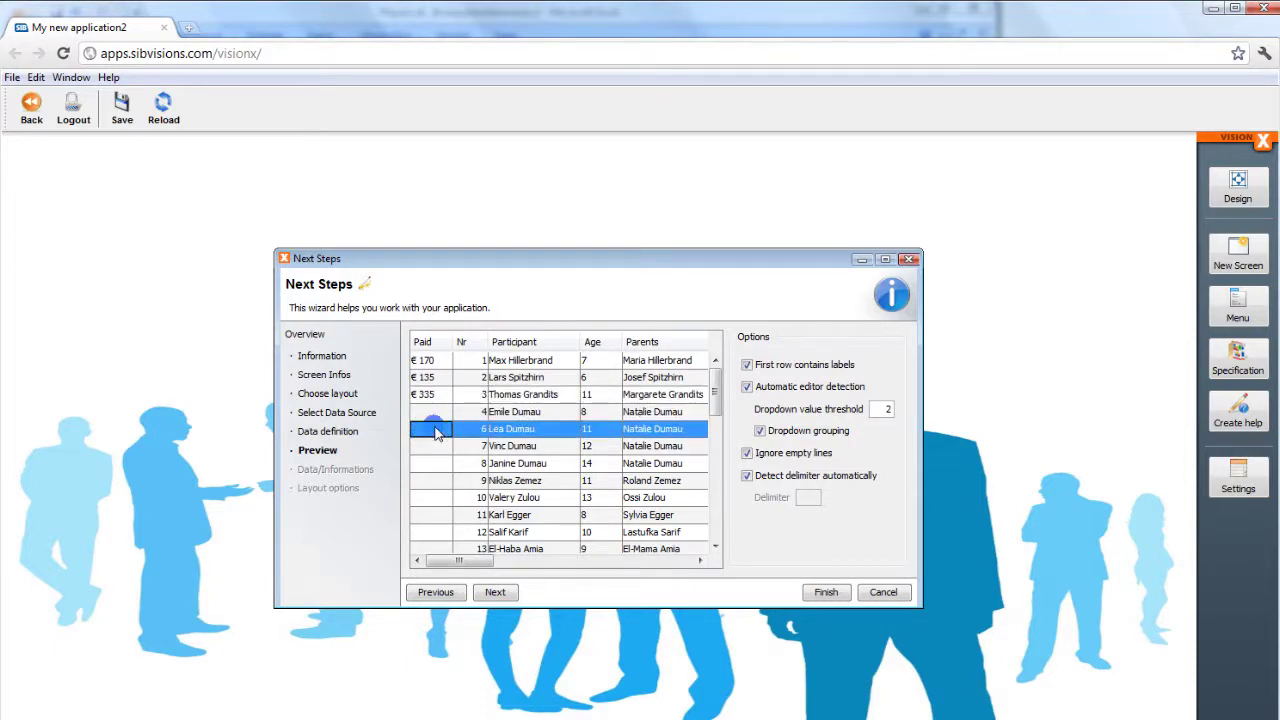
Move the Nr field to the top of the field list, keeping Age above Parents
left_click(496, 593)
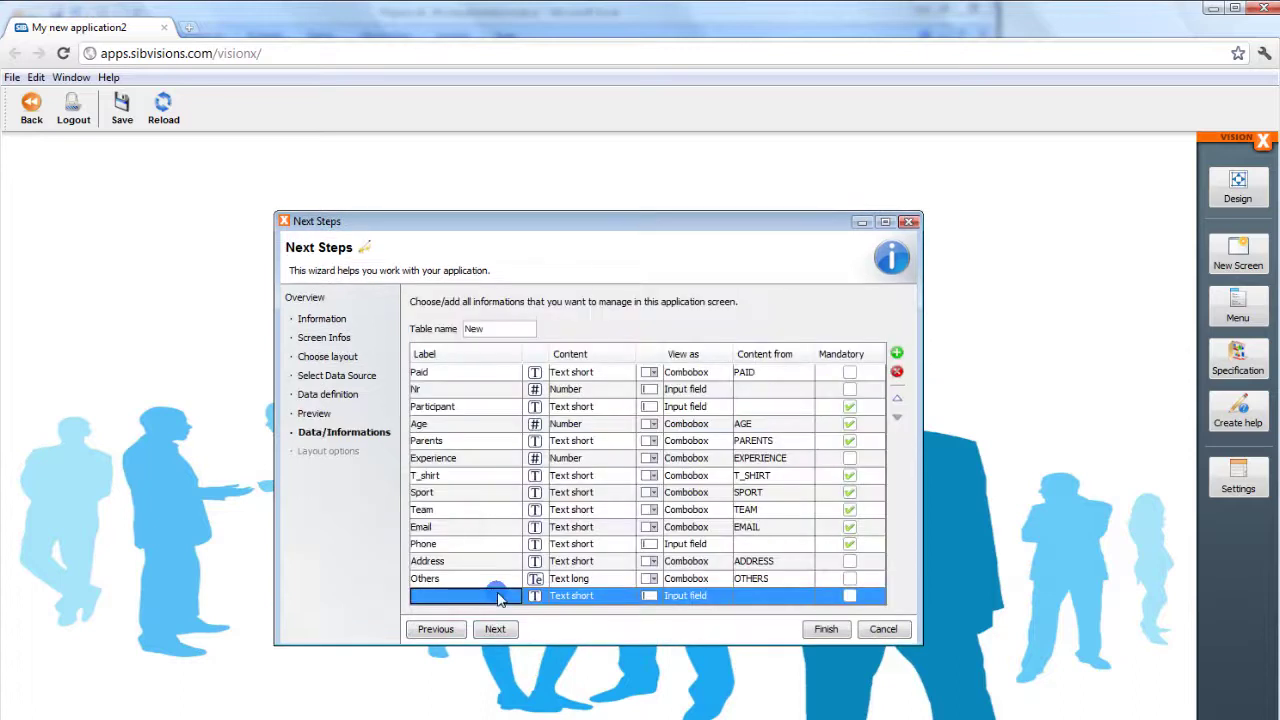
left_click(460, 374)
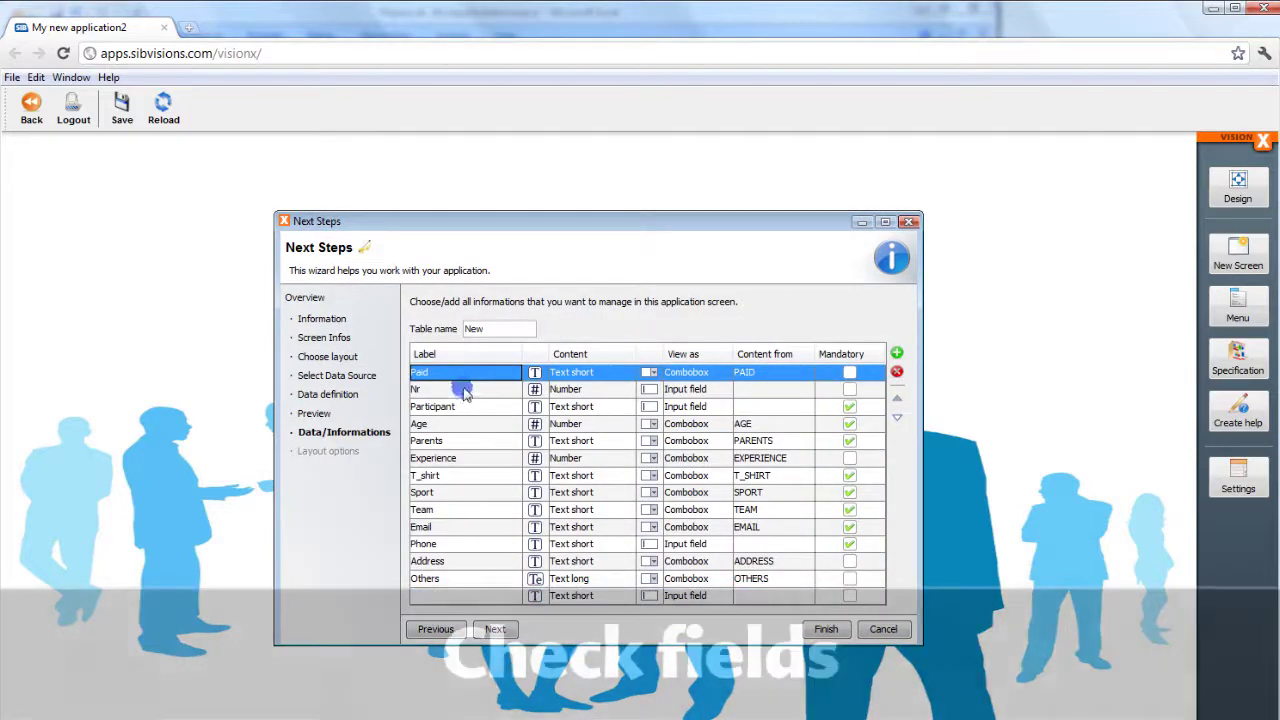
left_click(503, 391)
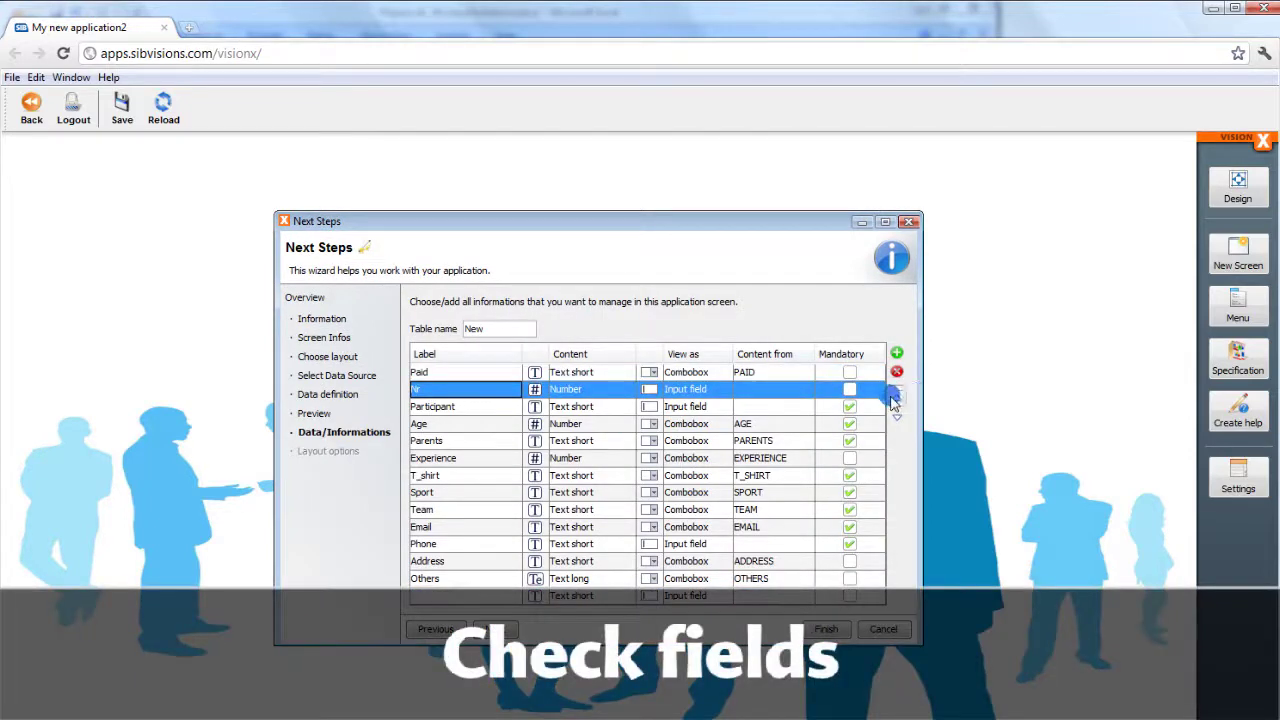
left_click(896, 399)
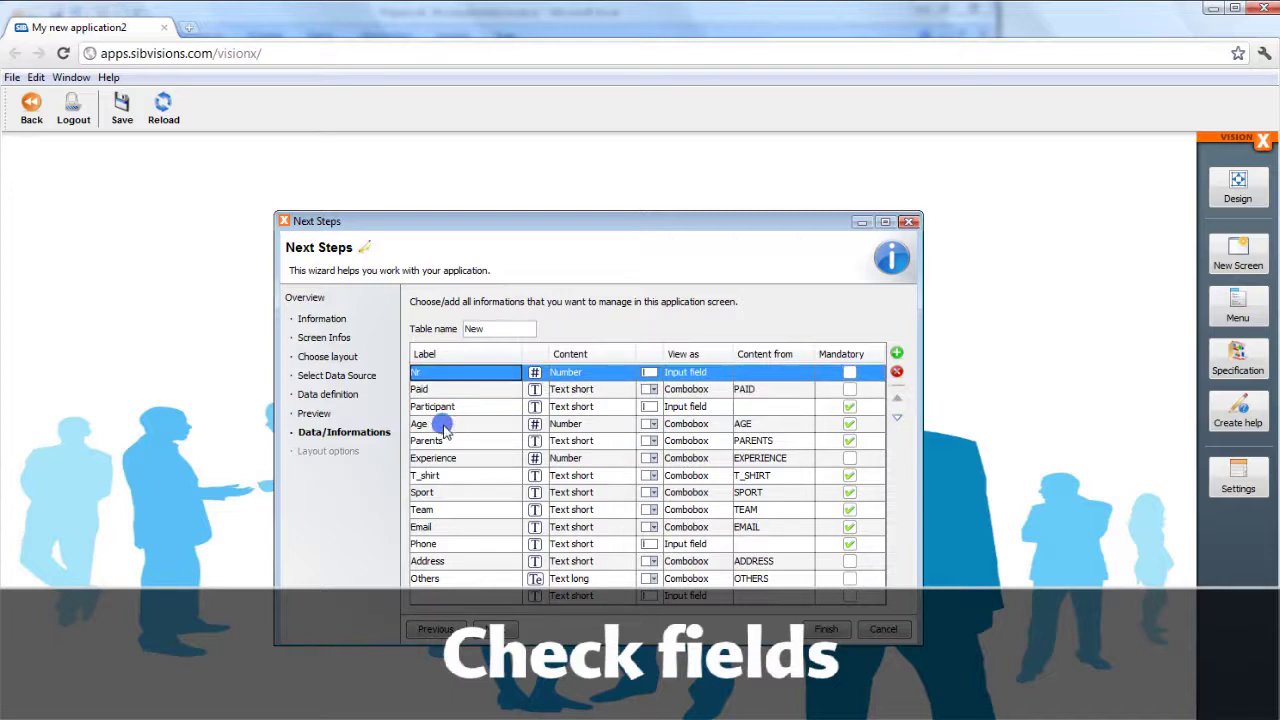
left_click(440, 441)
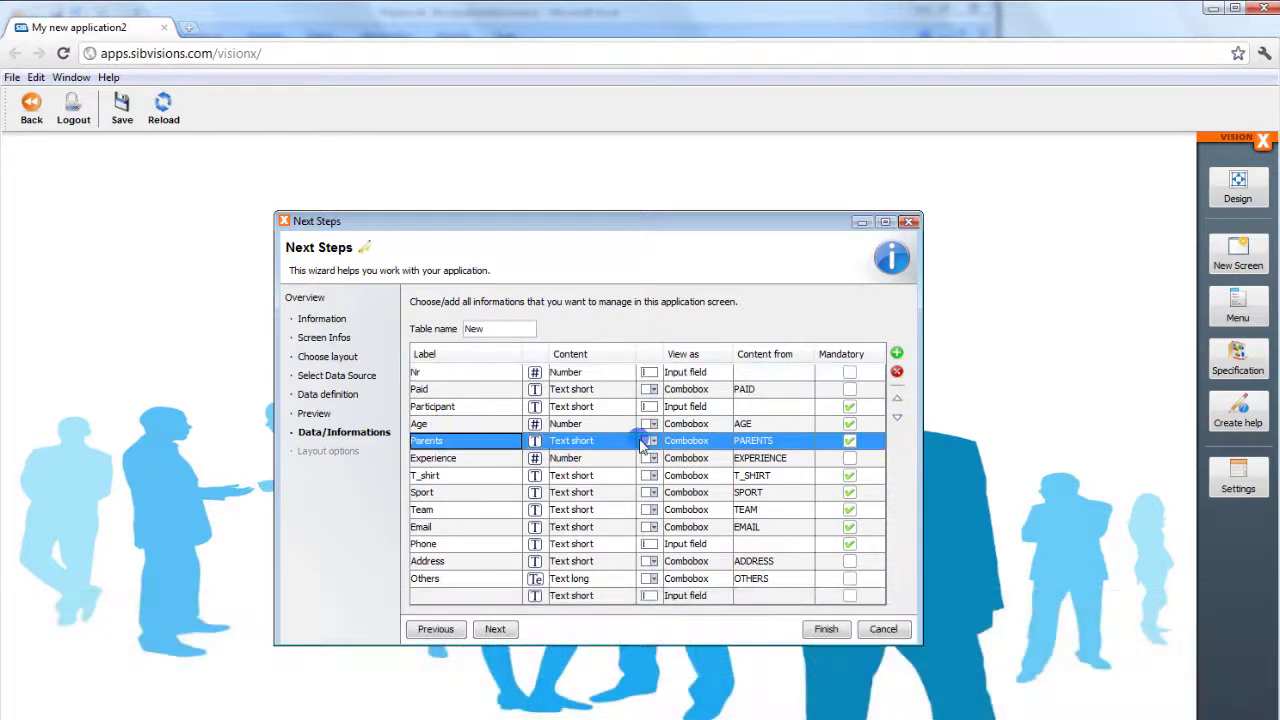
left_click(896, 399)
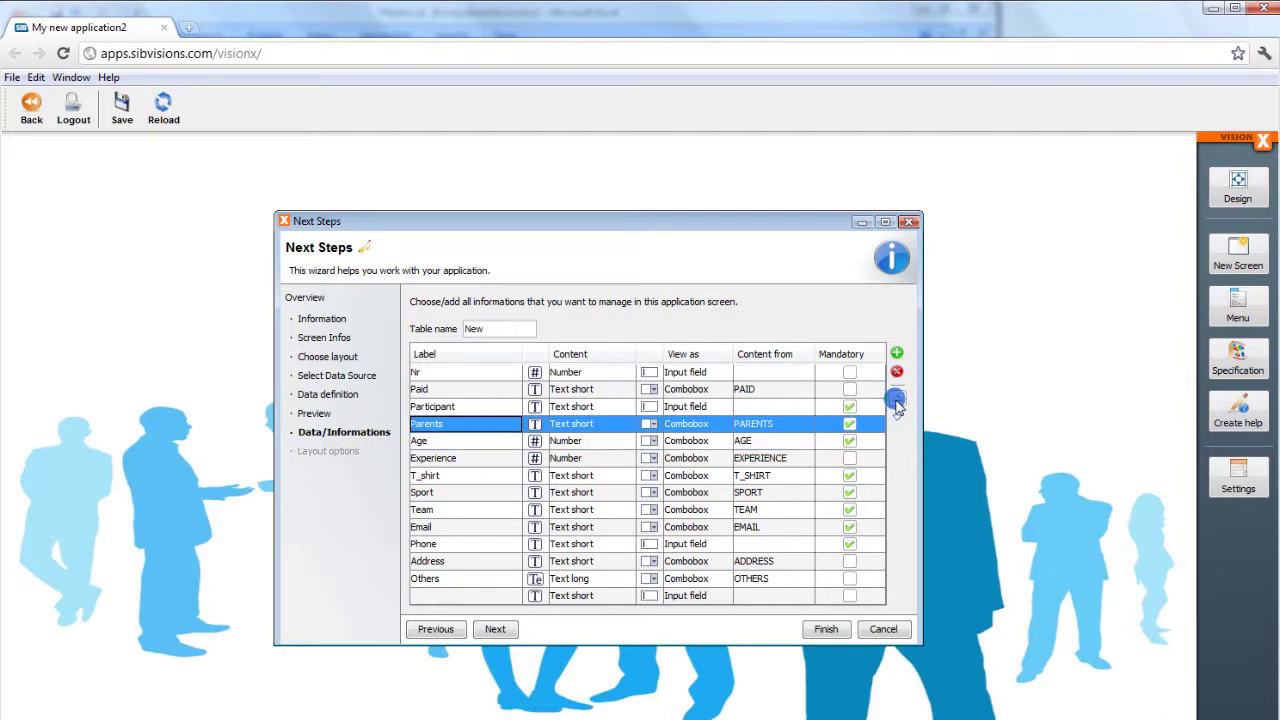
left_click(436, 441)
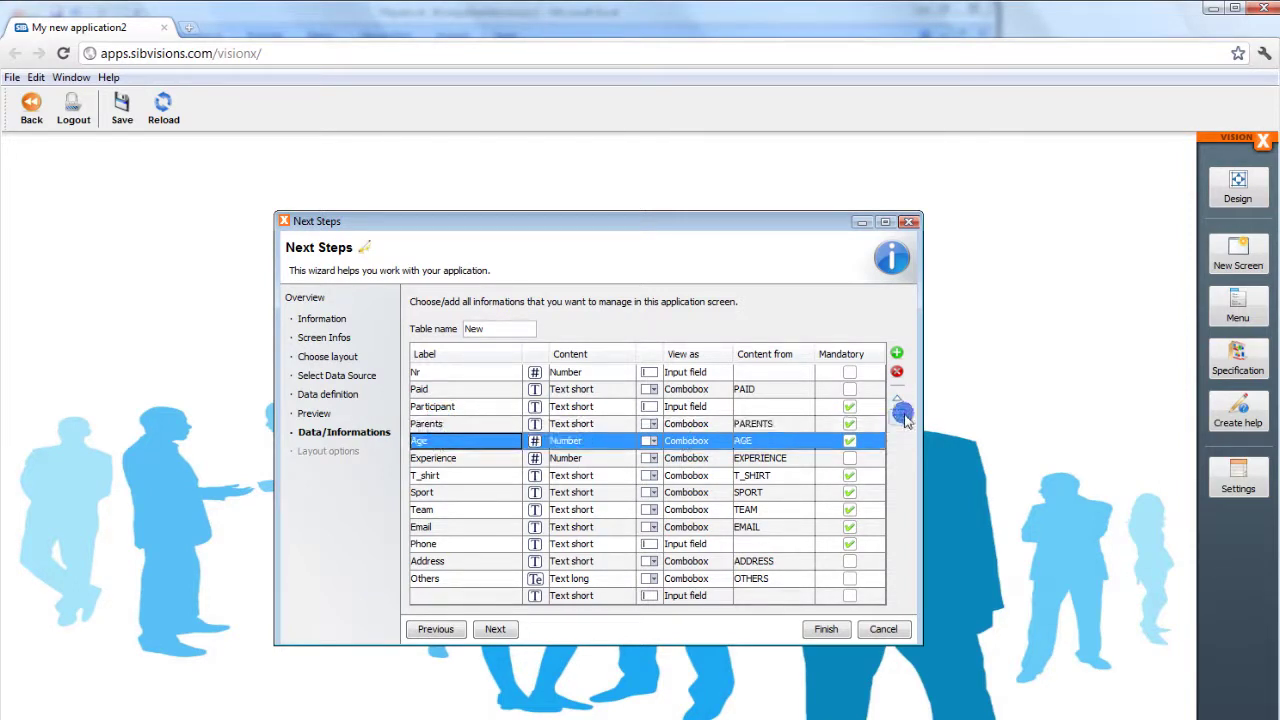
left_click(898, 401)
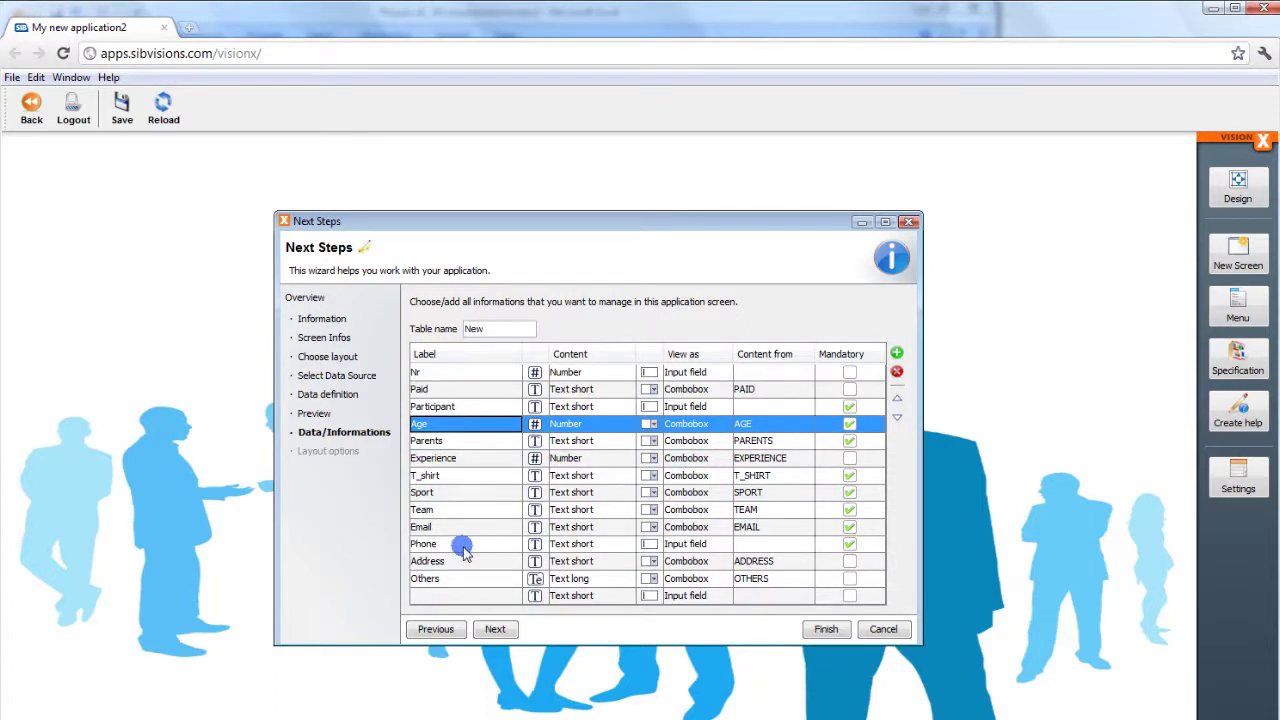
left_click(492, 631)
Keep Horizontal Split with one form column and generate the New screen
left_click(497, 457)
left_click(517, 328)
left_click(558, 332)
left_click(676, 333)
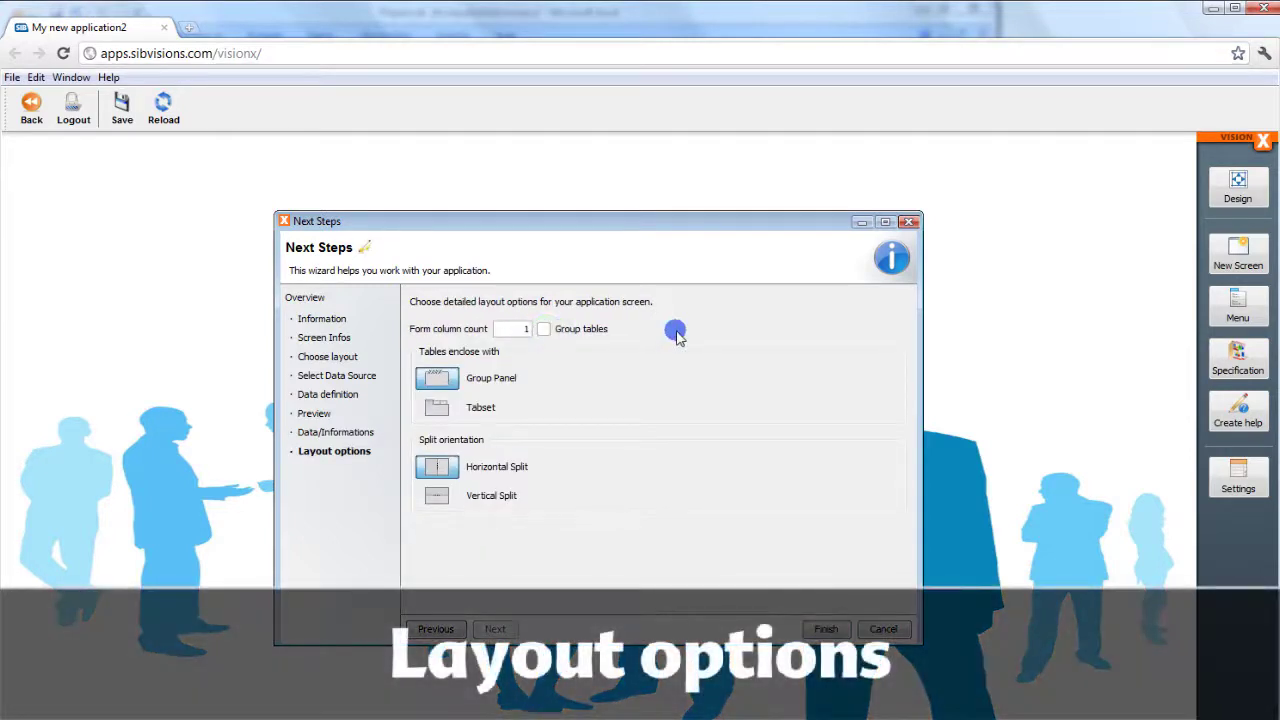
left_click(822, 629)
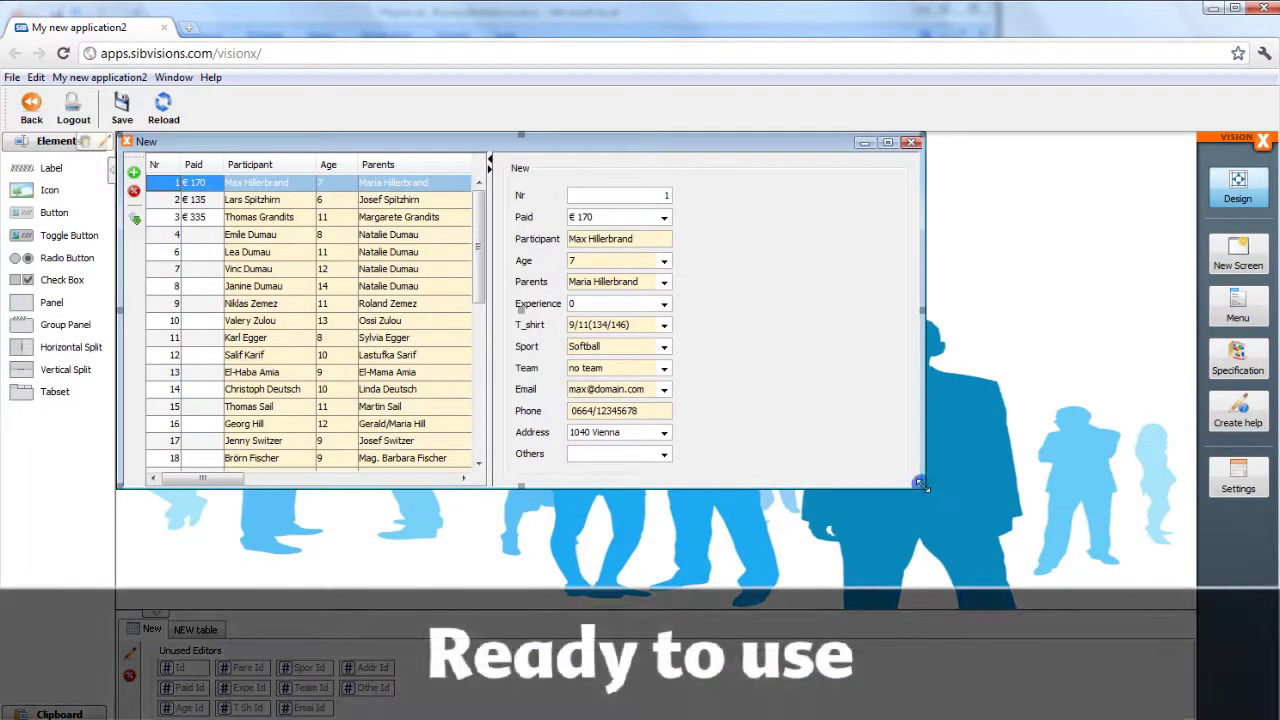
Enlarge the New window and view the records of rows 9, 12 and 17
left_click_drag(920, 484, 1157, 598)
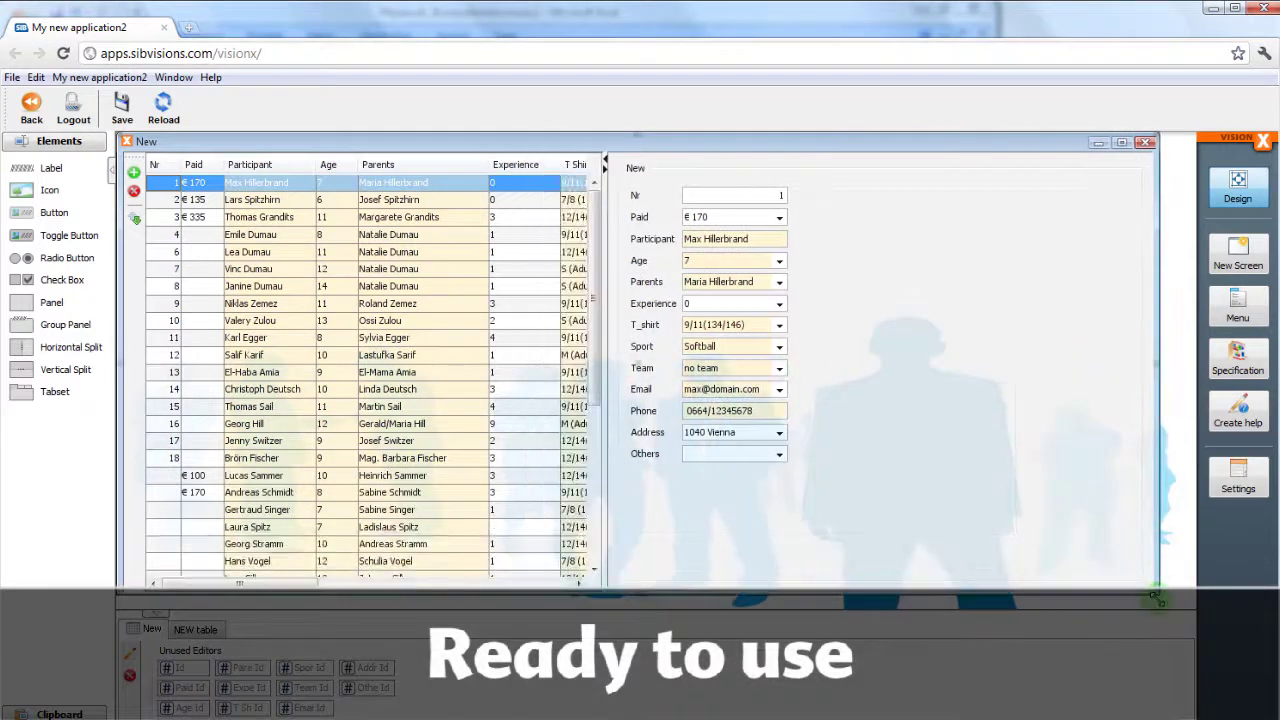
left_click(268, 303)
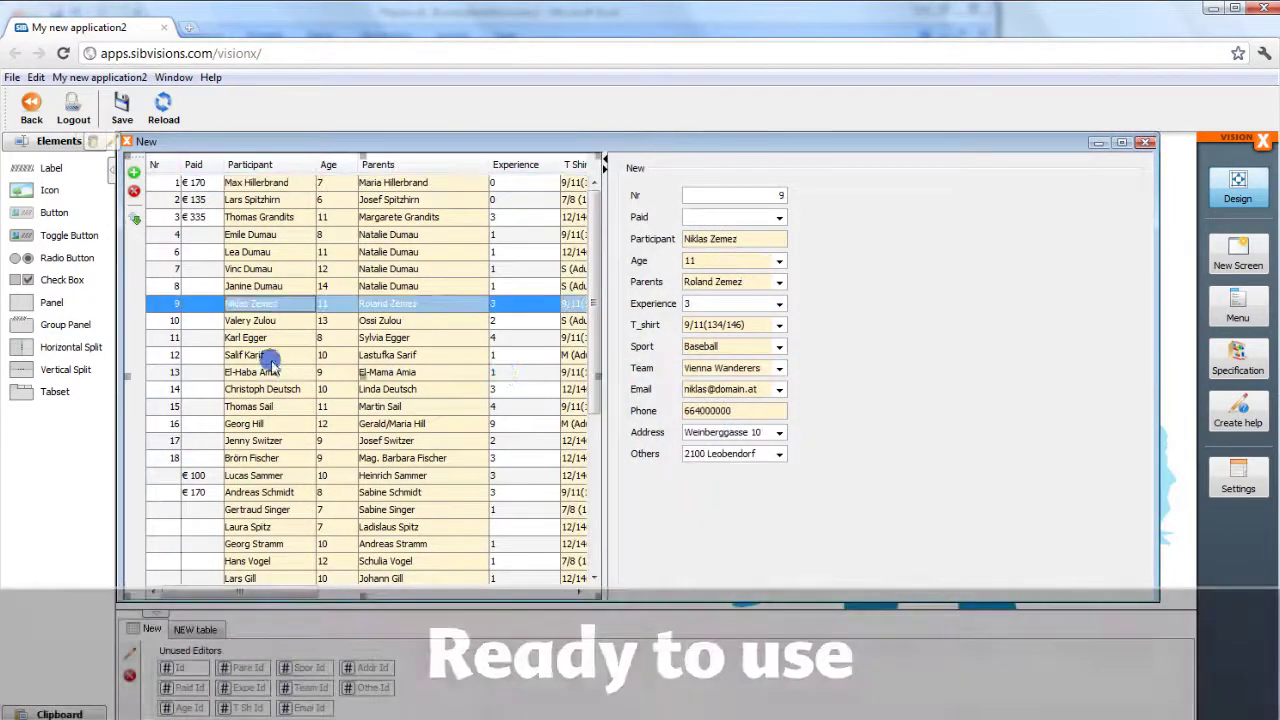
left_click(268, 356)
left_click(256, 442)
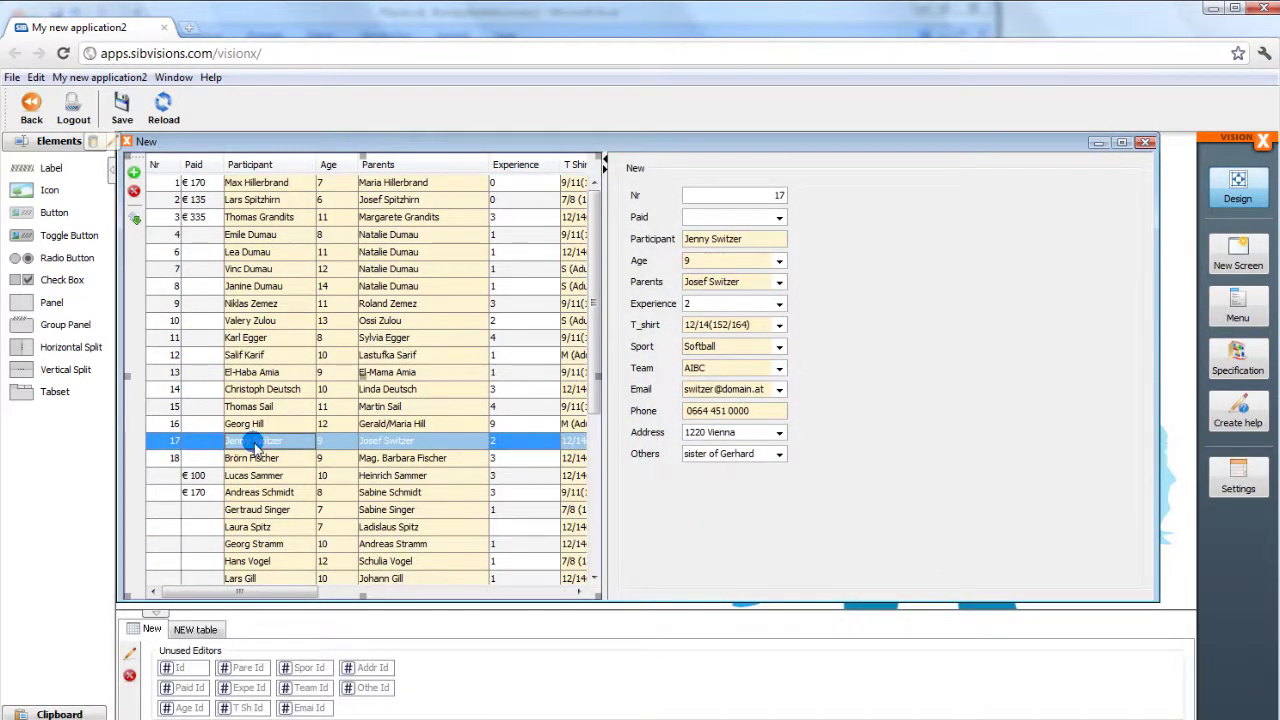
In design mode, add gaps before Participant, Experience, Others and Email, and widen Others
left_click(690, 239)
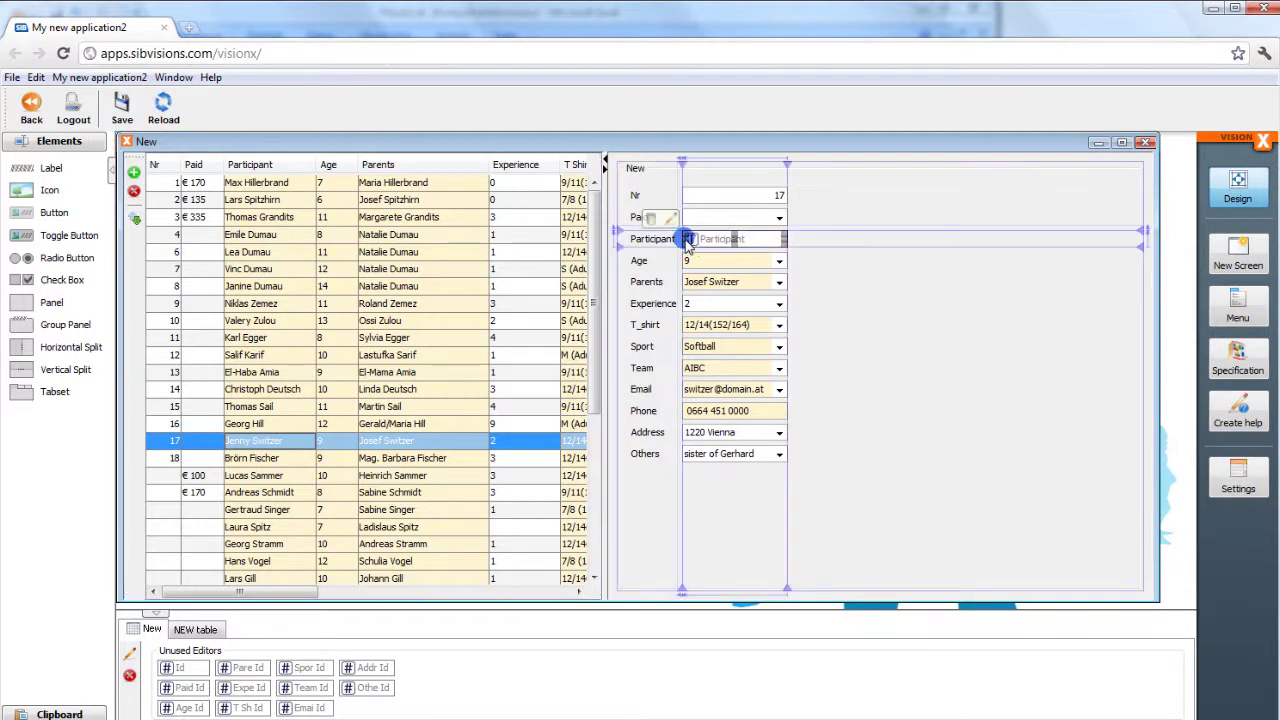
left_click_drag(618, 237, 620, 252)
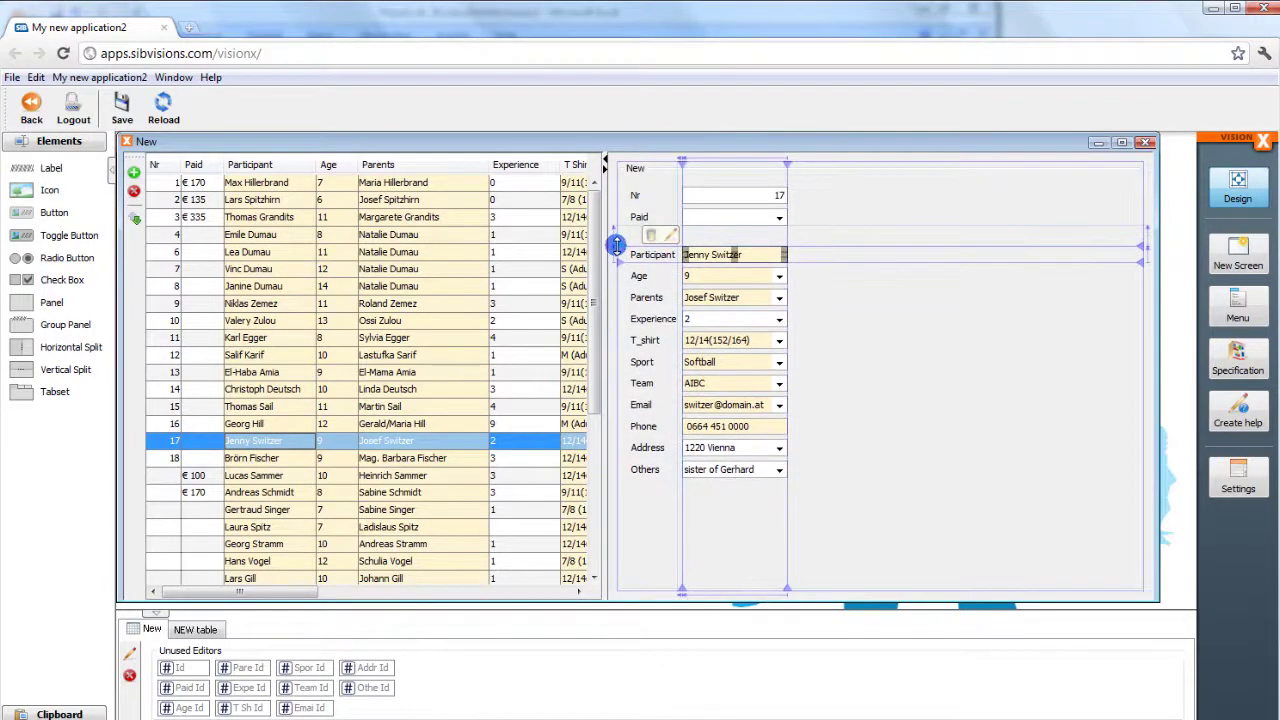
left_click(692, 320)
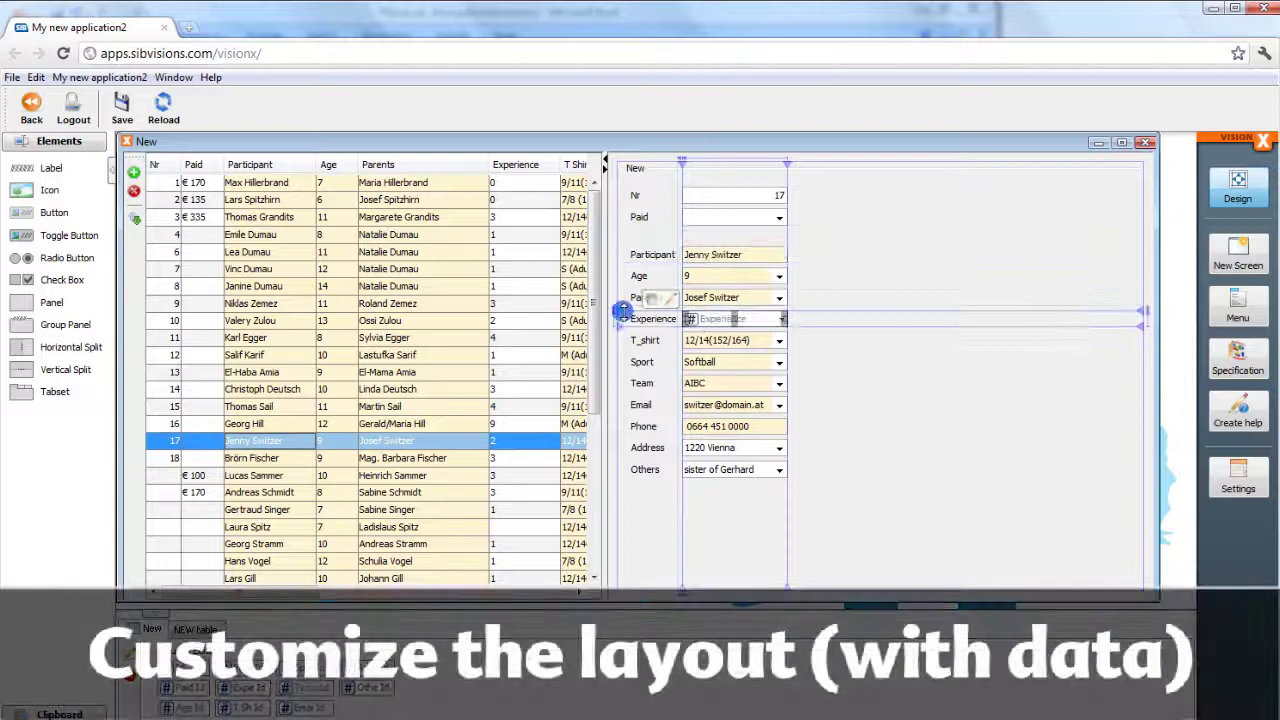
left_click_drag(696, 326, 622, 337)
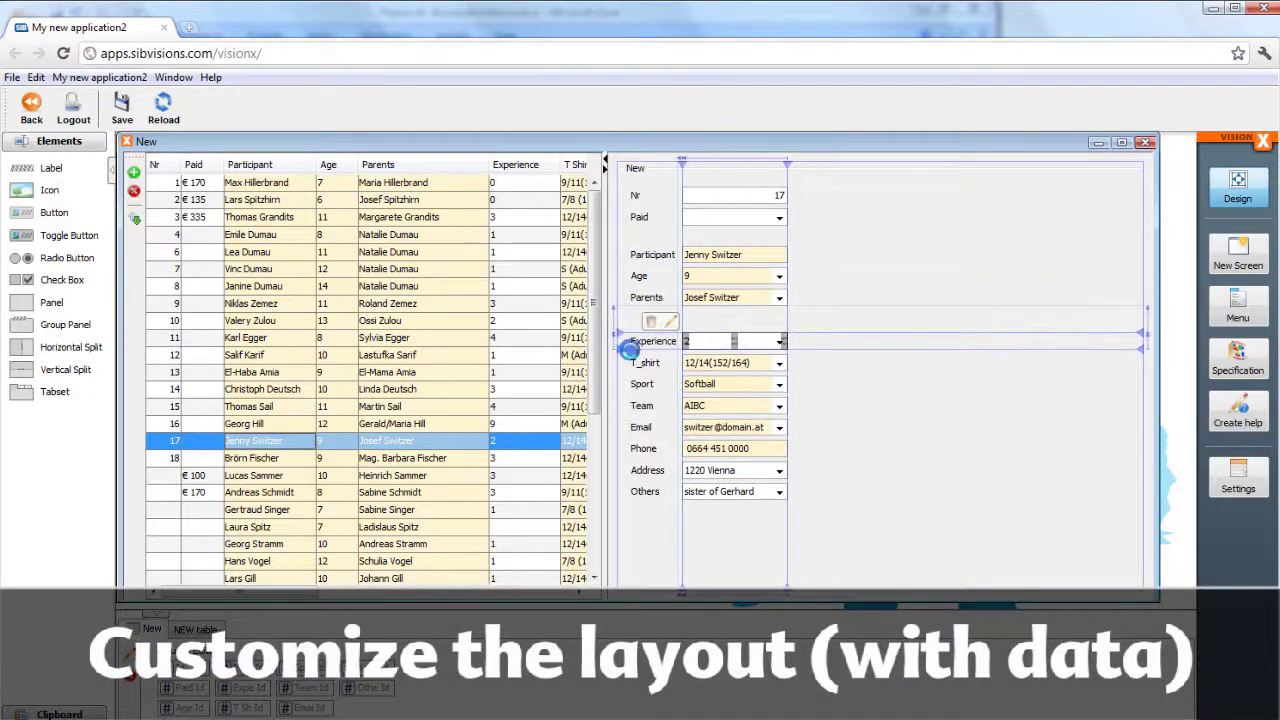
left_click(712, 498)
left_click_drag(787, 491, 1017, 490)
mouse_move(640, 491)
left_mouse_down()
mouse_move(622, 493)
mouse_move(692, 428)
mouse_move(619, 432)
left_mouse_up()
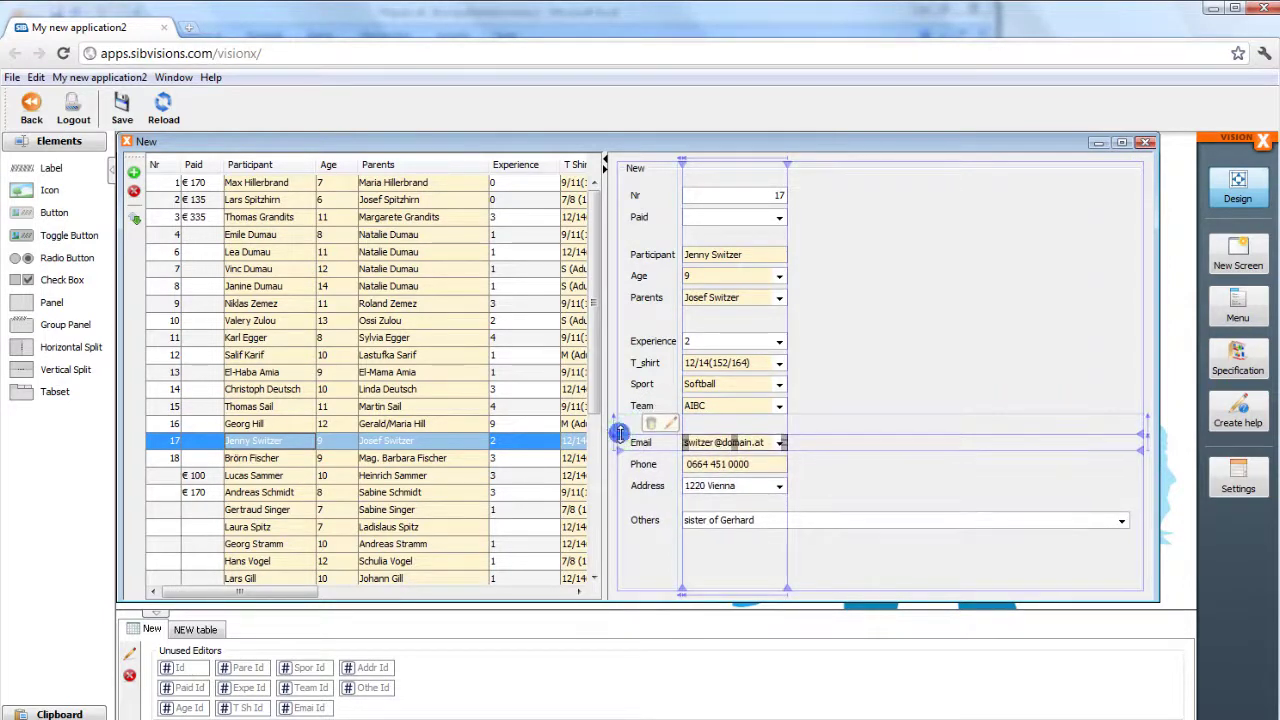
mouse_move(619, 432)
left_mouse_down()
mouse_move(607, 385)
mouse_move(890, 382)
mouse_move(849, 387)
left_mouse_up()
left_click_drag(973, 219, 950, 213)
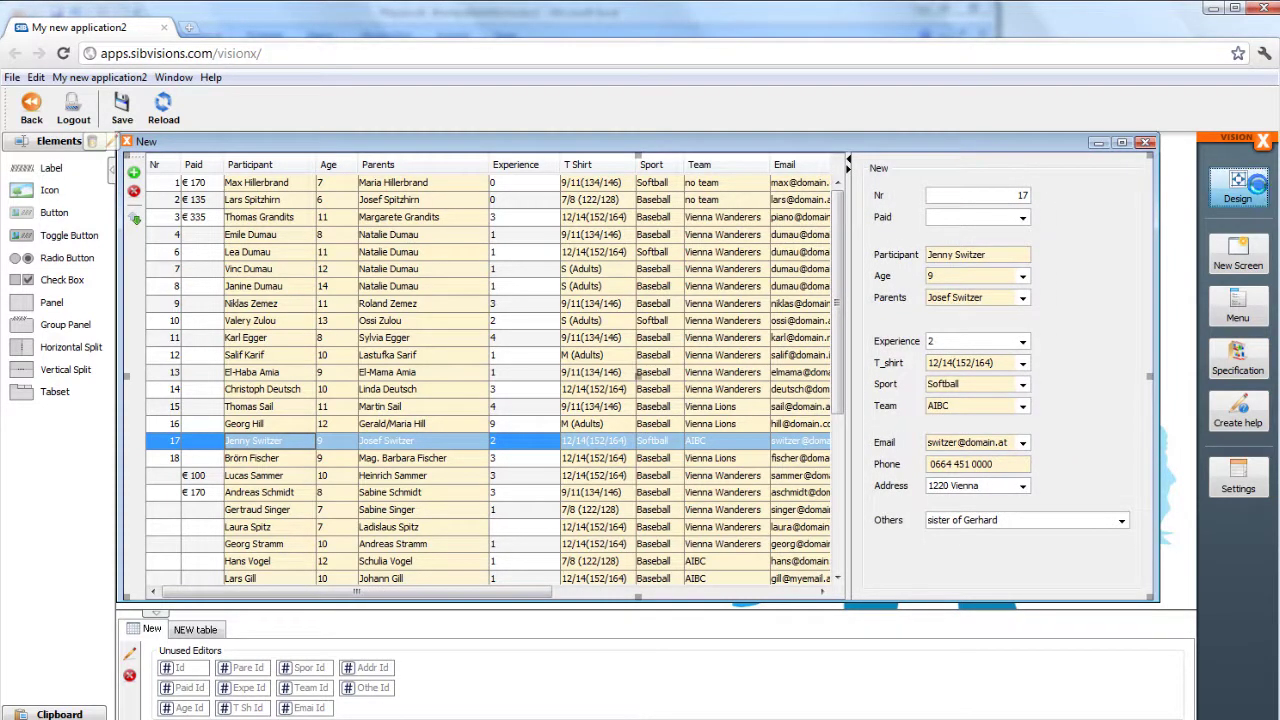
left_click(1255, 184)
Reposition the New window and browse the records of rows 3, 5, 8 and 13
left_click_drag(854, 149, 842, 176)
left_click(316, 242)
left_click(345, 273)
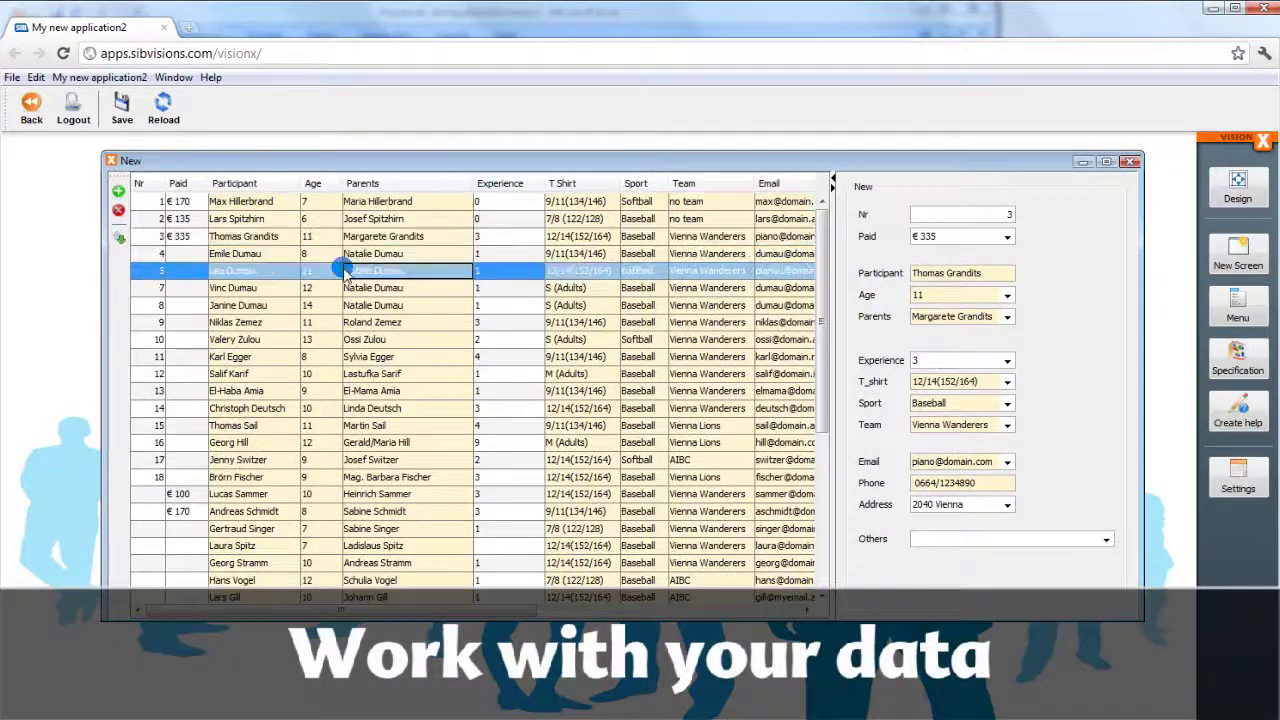
left_click(340, 305)
left_click(345, 390)
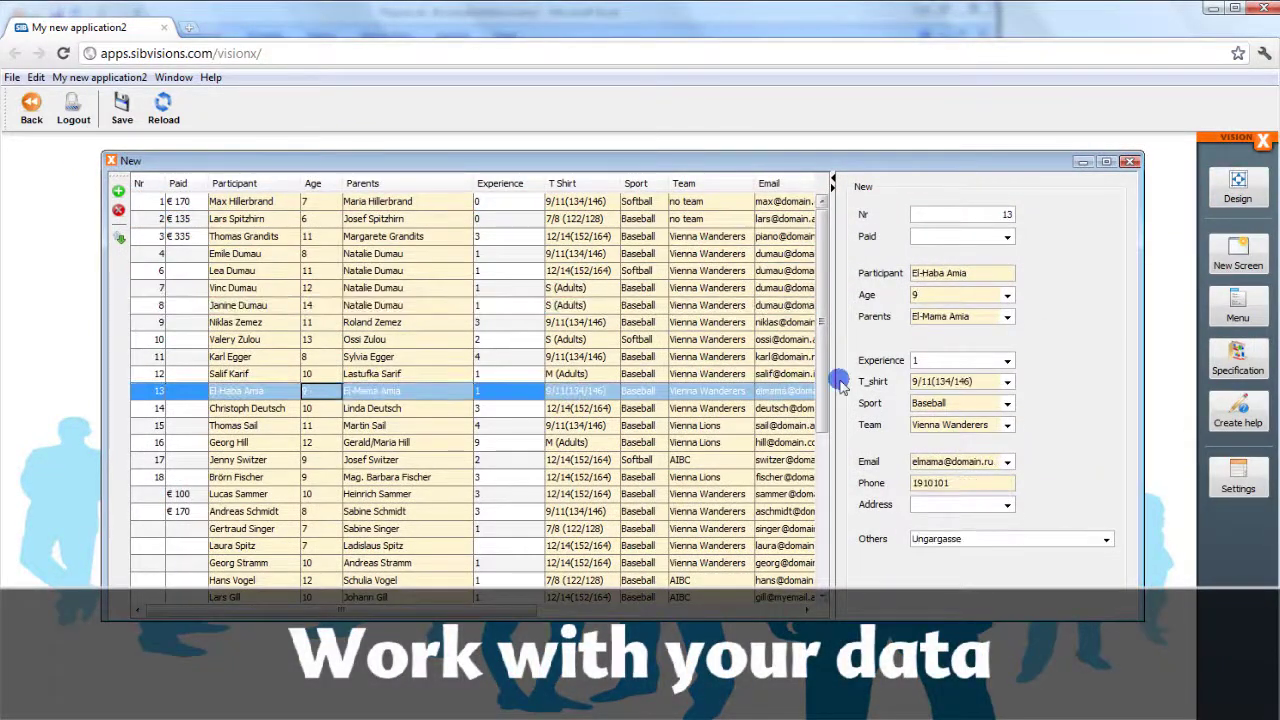
mouse_move(825, 343)
left_mouse_down()
mouse_move(825, 492)
mouse_move(826, 315)
left_mouse_up()
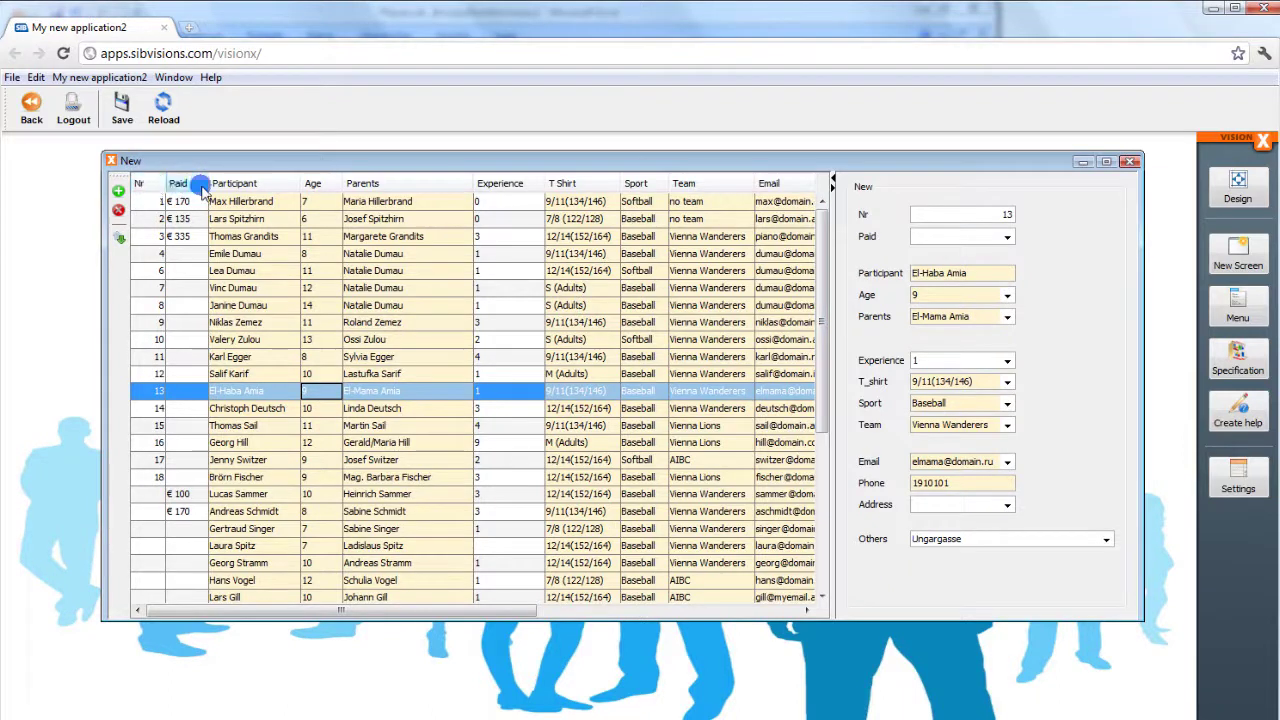
Clear the Paid amount for rows 3 and 1
left_click(190, 237)
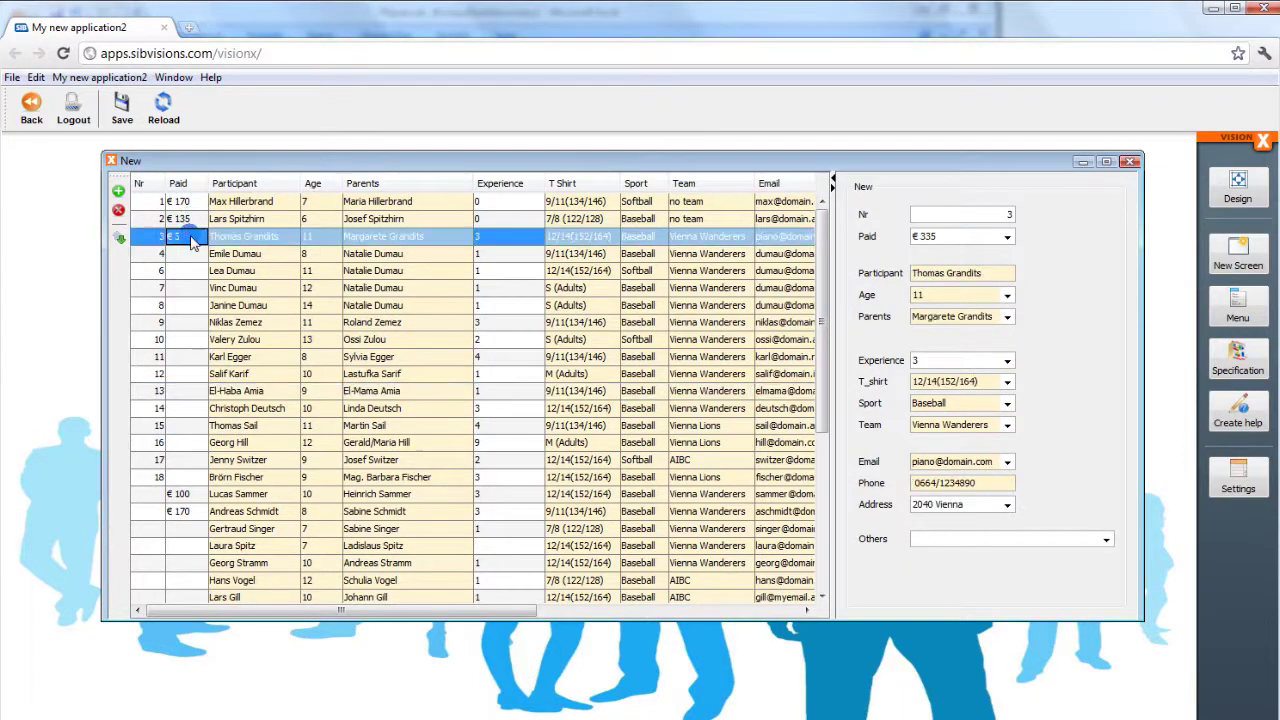
left_click(1005, 237)
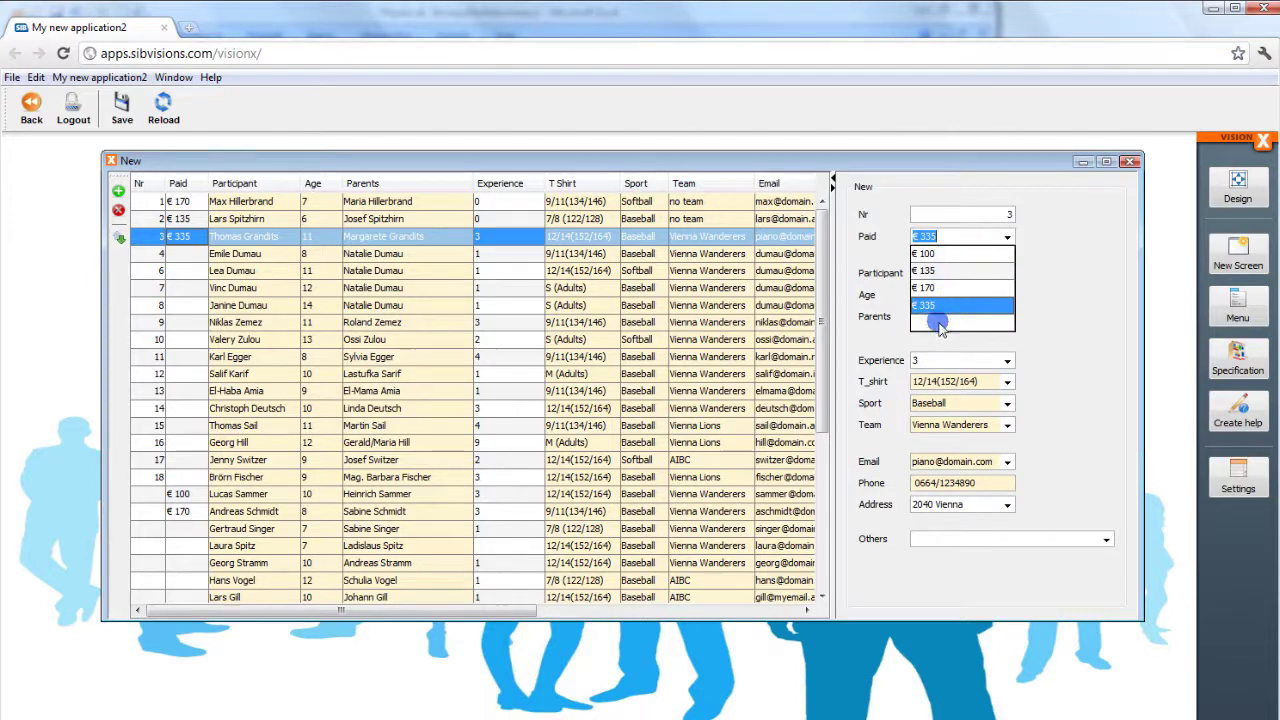
left_click(938, 322)
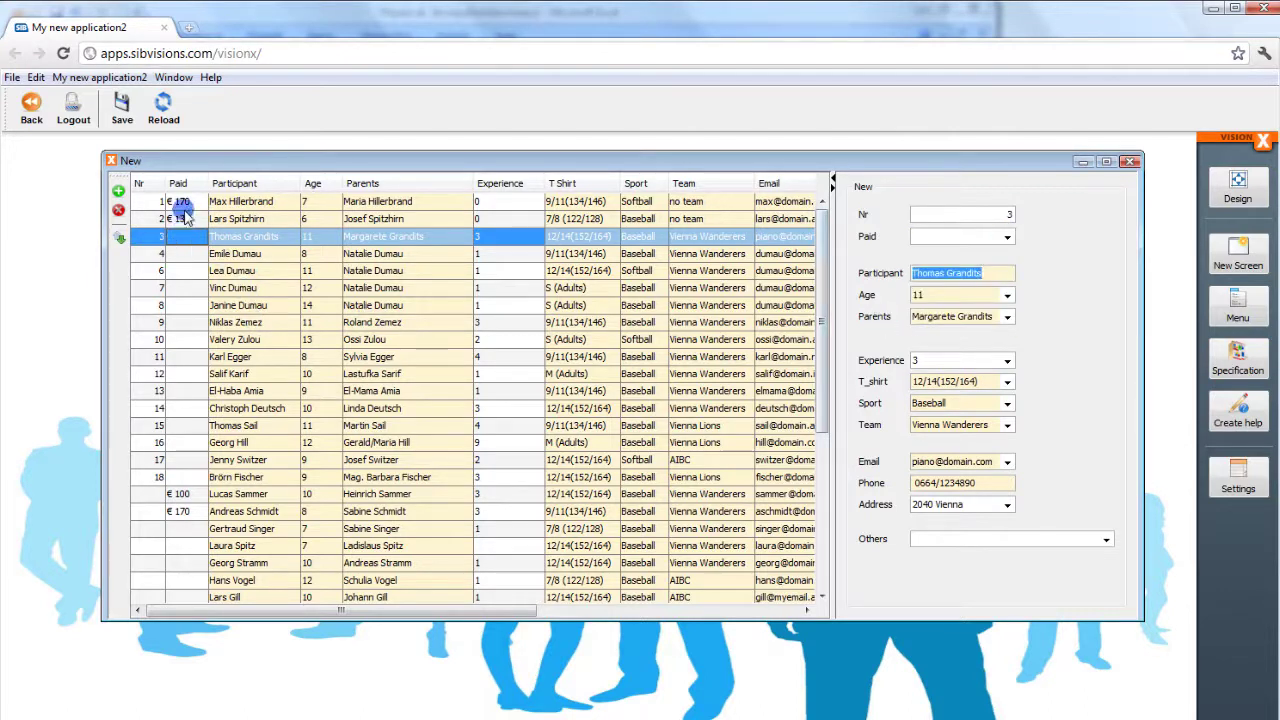
left_click(183, 205)
left_click(1005, 237)
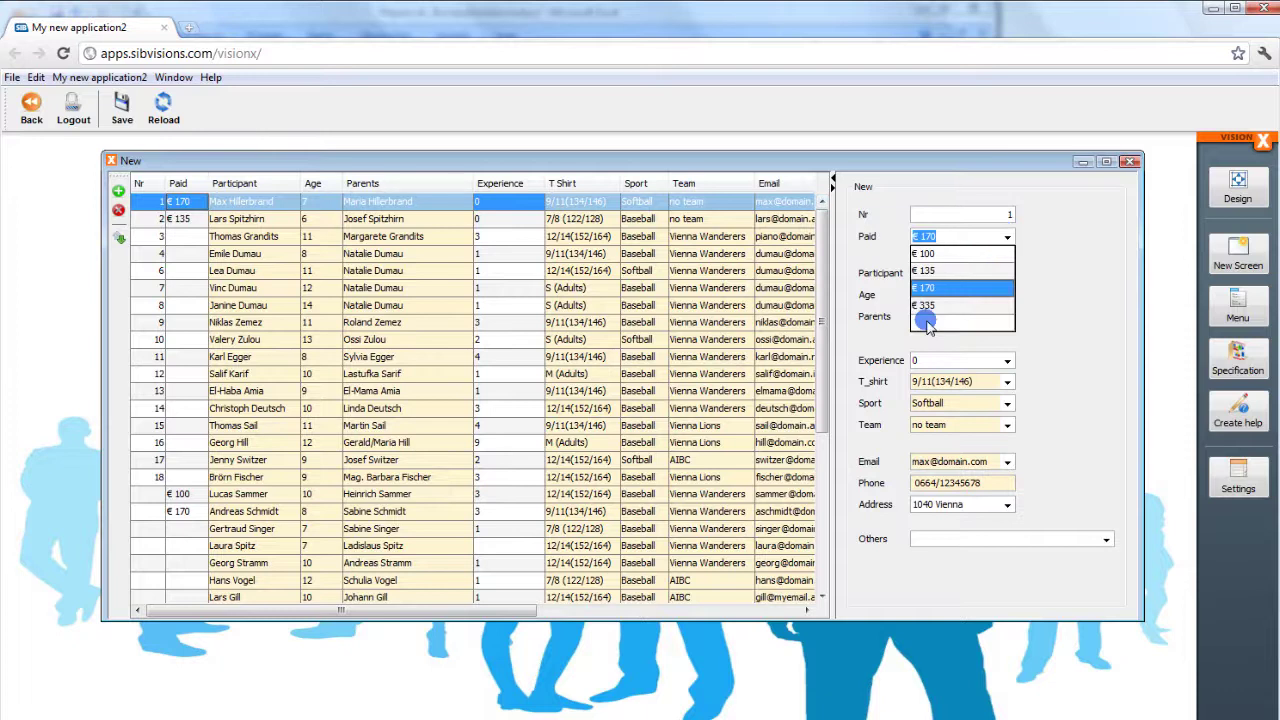
left_click(928, 322)
Give row 7's record Experience 3 and Address Berlin
left_click(194, 287)
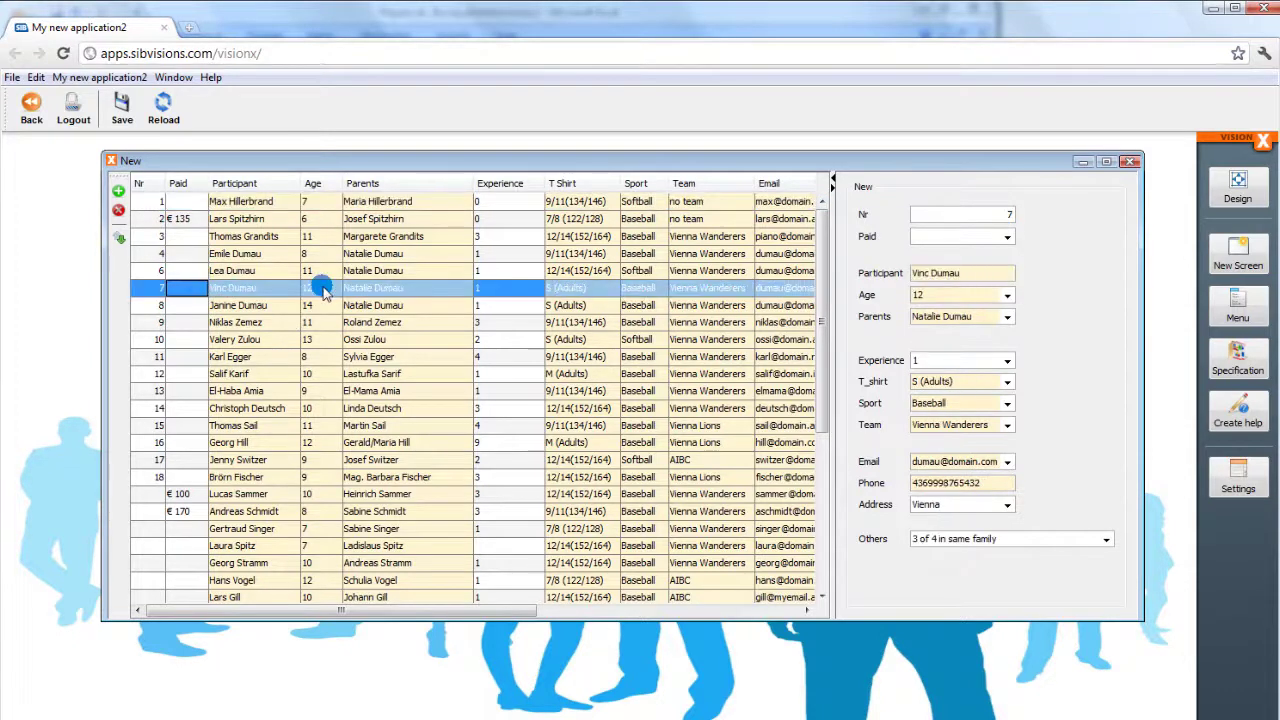
left_click(1007, 361)
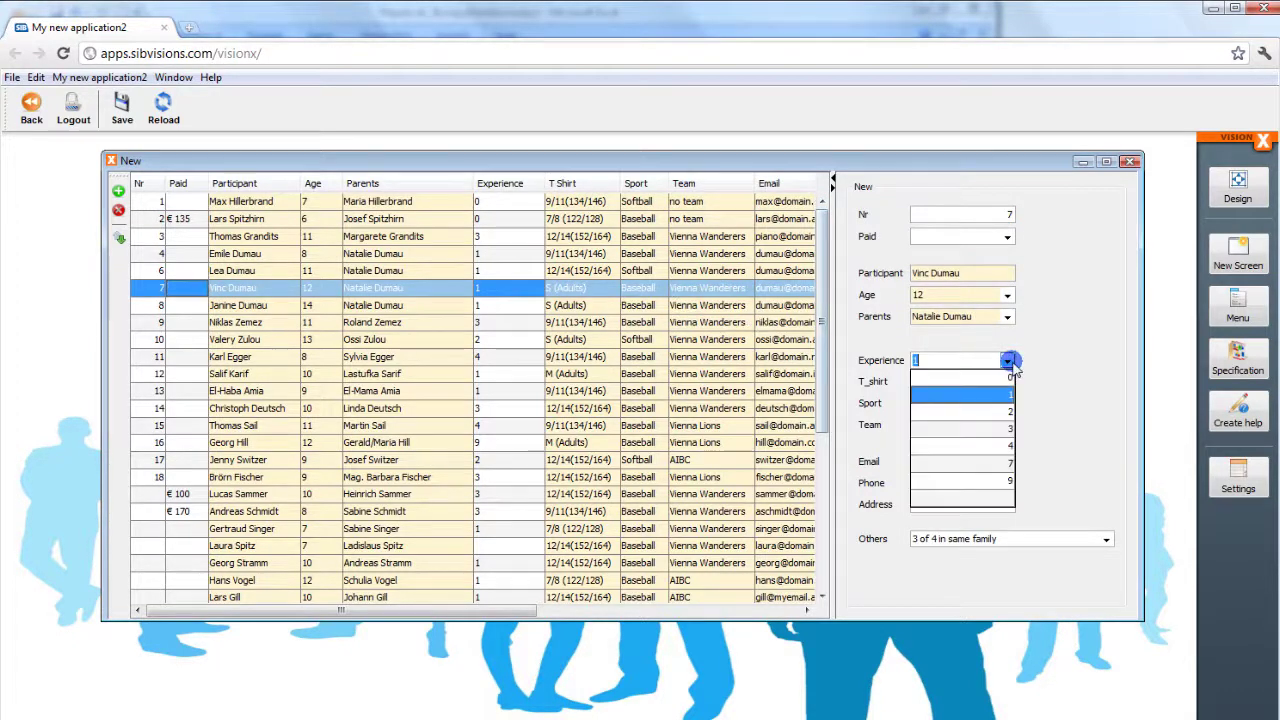
left_click(1009, 428)
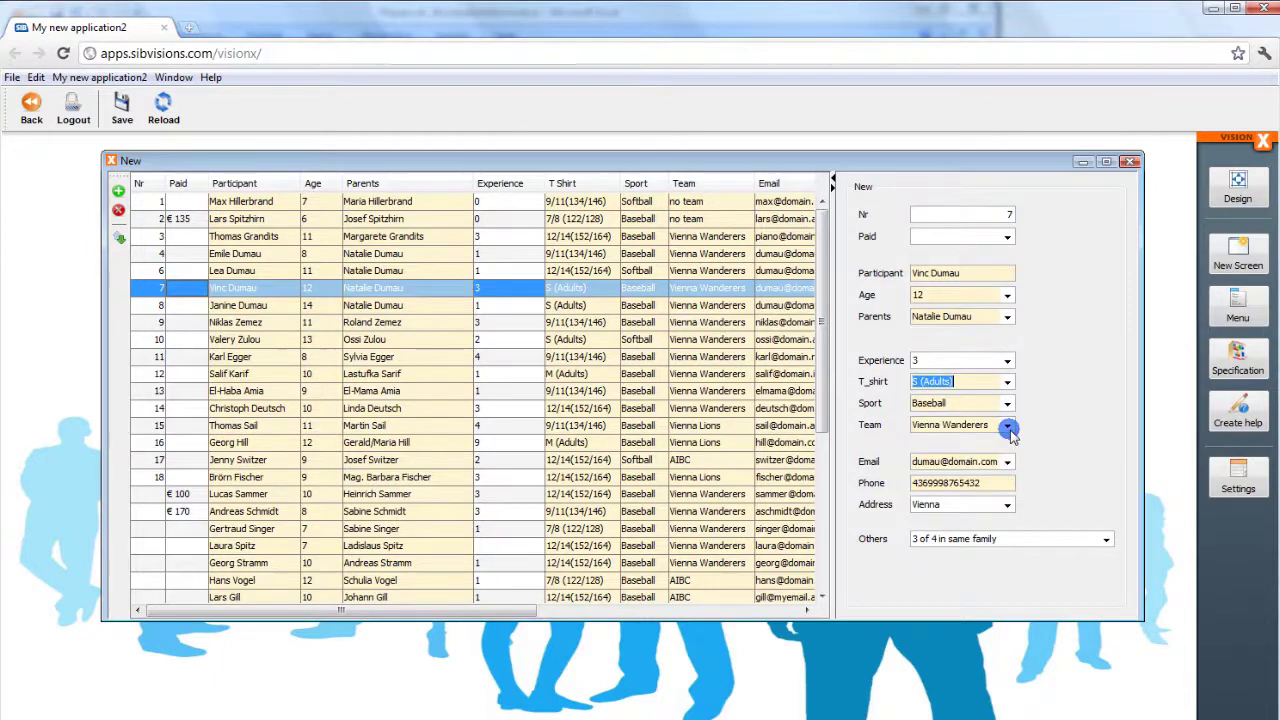
left_click(1008, 504)
scroll(1008, 545, "down", 1)
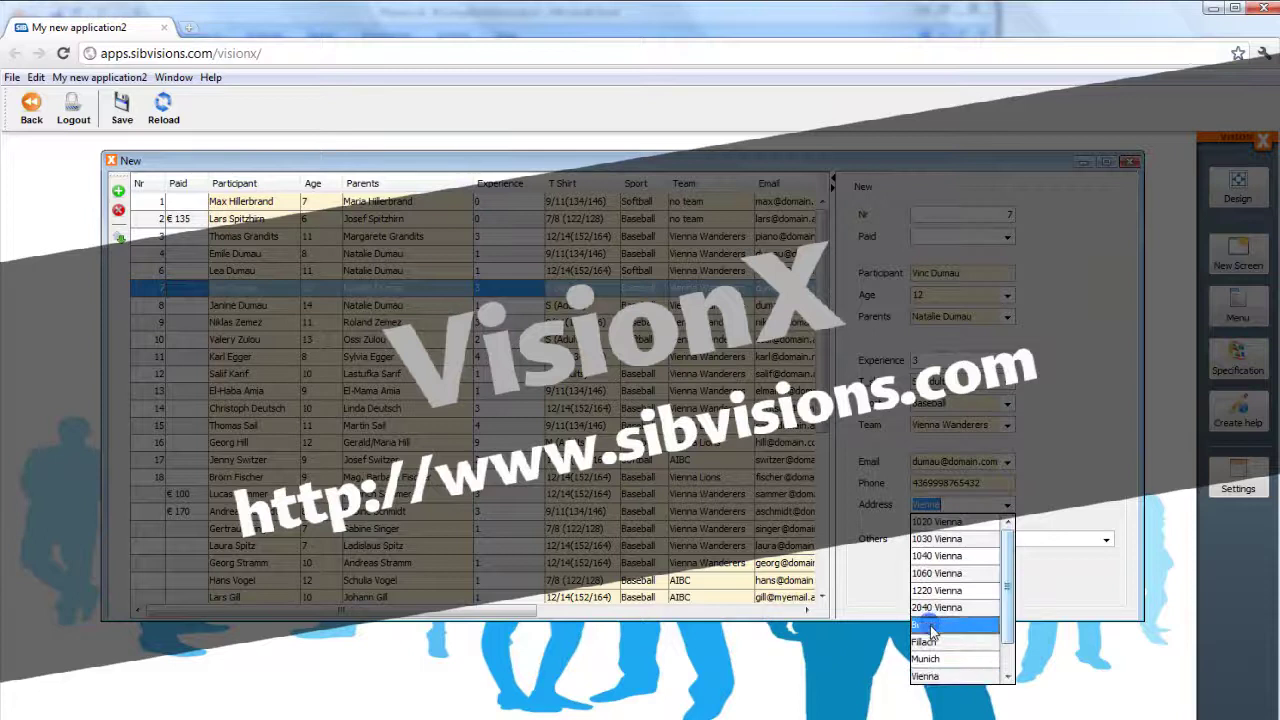
left_click(962, 562)
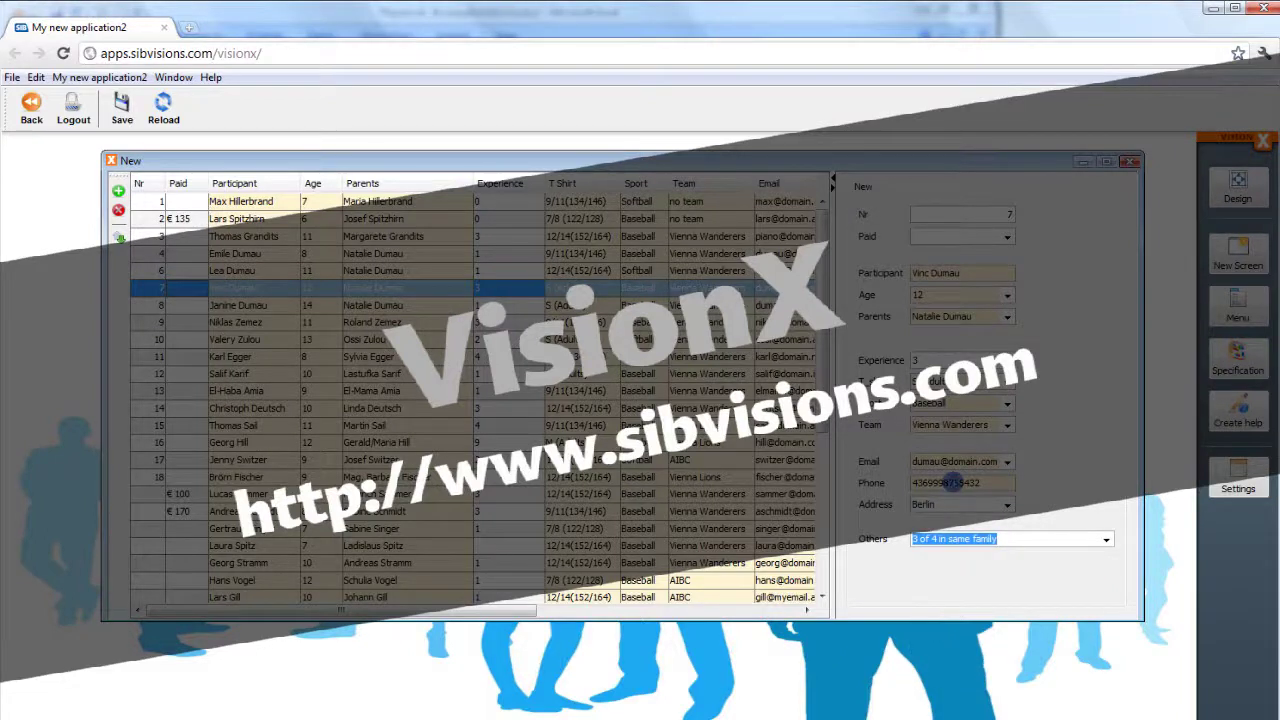